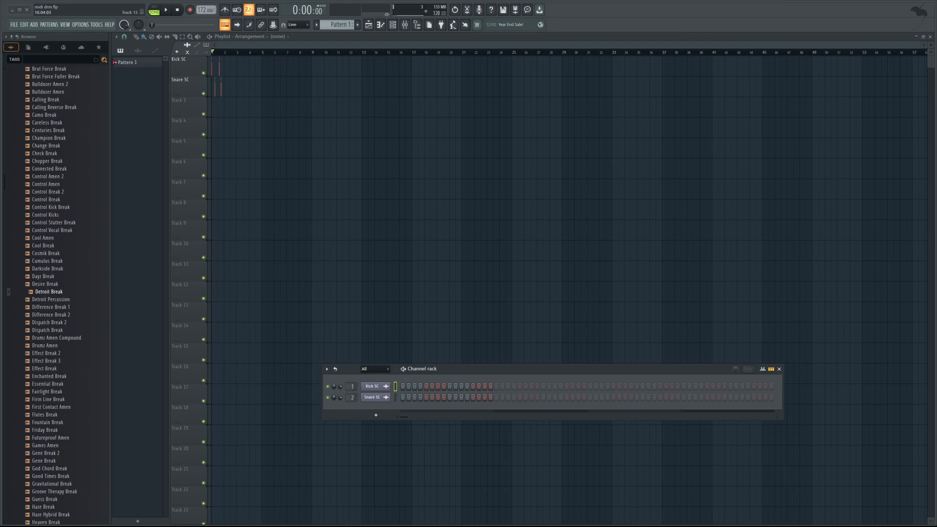
Place the Cymatics Cobra_Kick_12_-_B sample from the Kicks sample folder at the start of Track 3.
left_click_drag(428, 371, 390, 350)
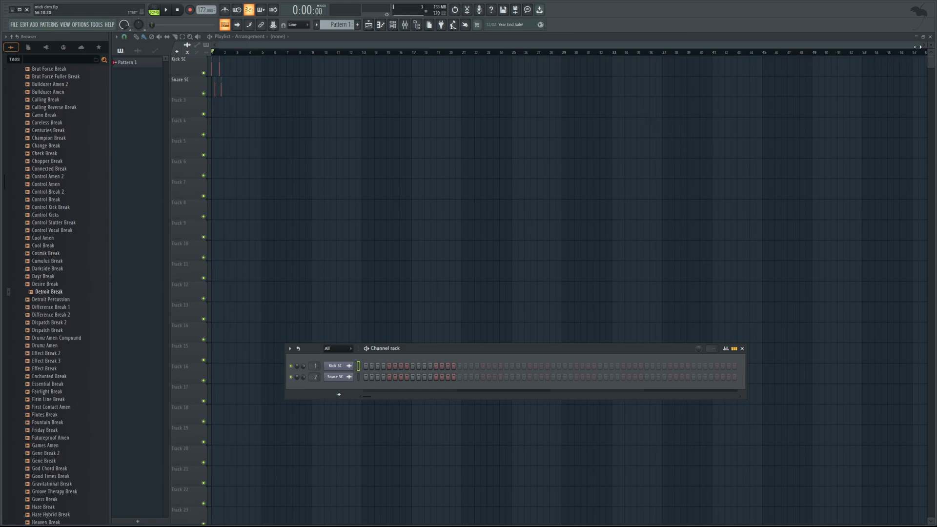
left_click_drag(917, 46, 540, 124)
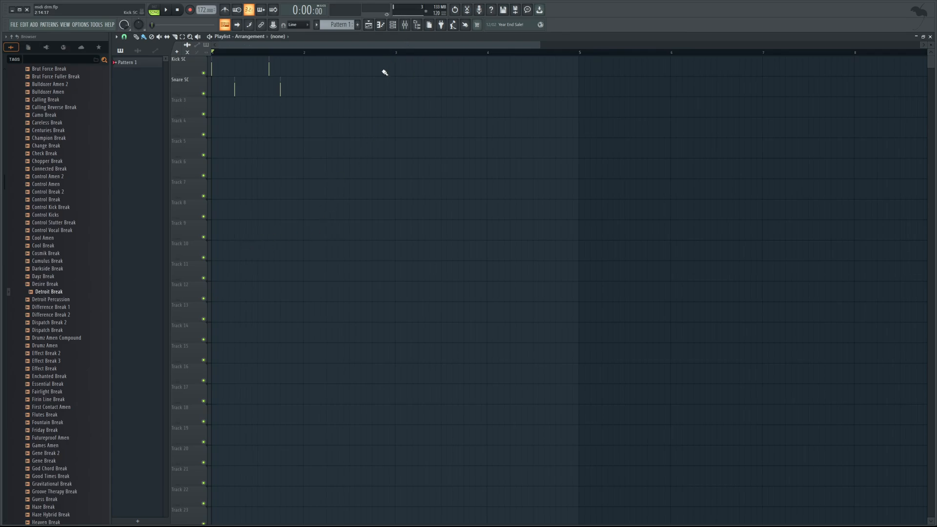
scroll(93, 244, "up", 15)
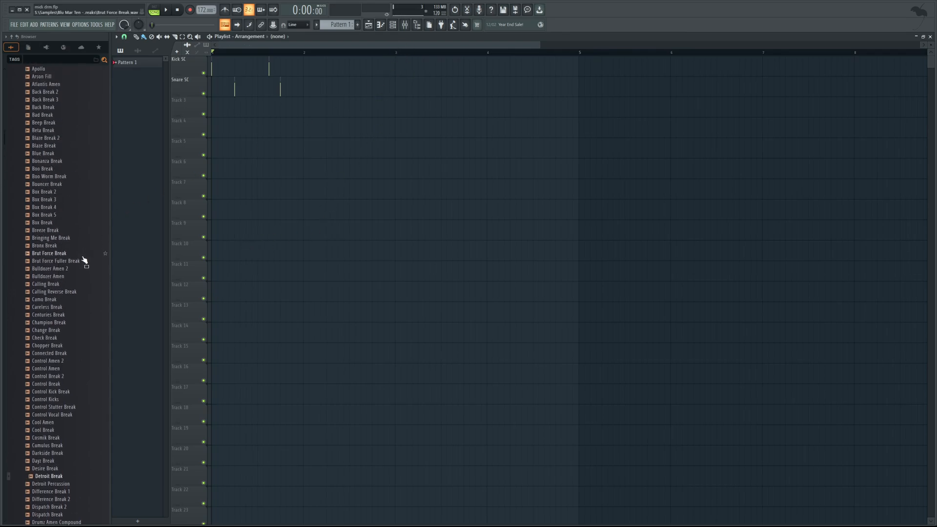
left_click(55, 272)
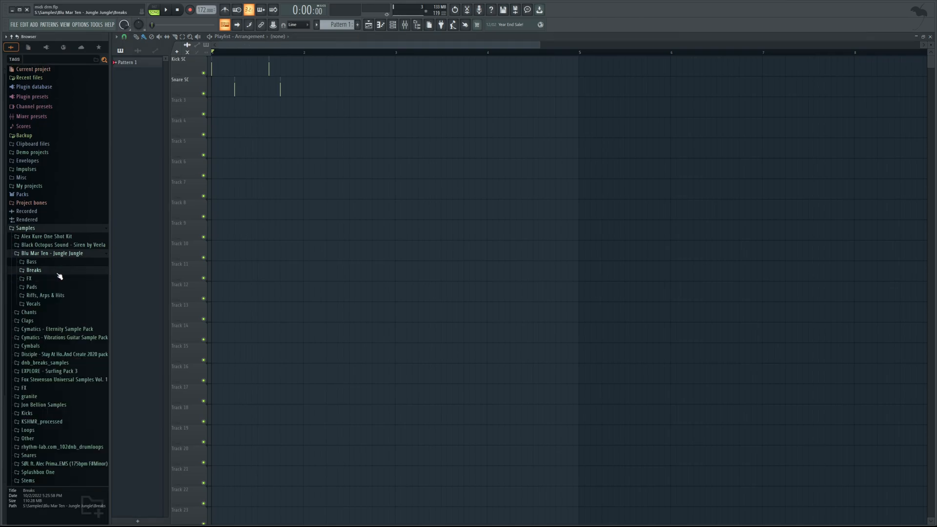
left_click(50, 414)
scroll(78, 385, "down", 7)
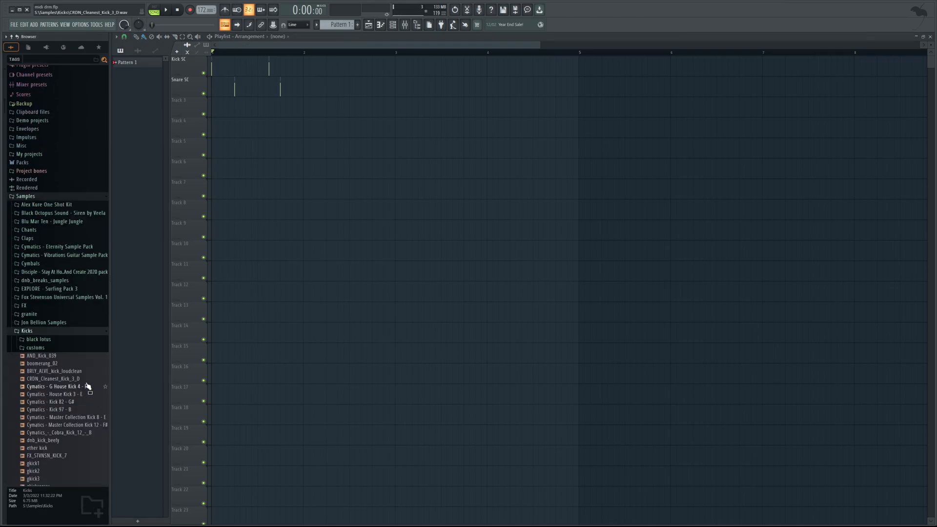
left_click(87, 340)
left_click_drag(87, 340, 230, 110)
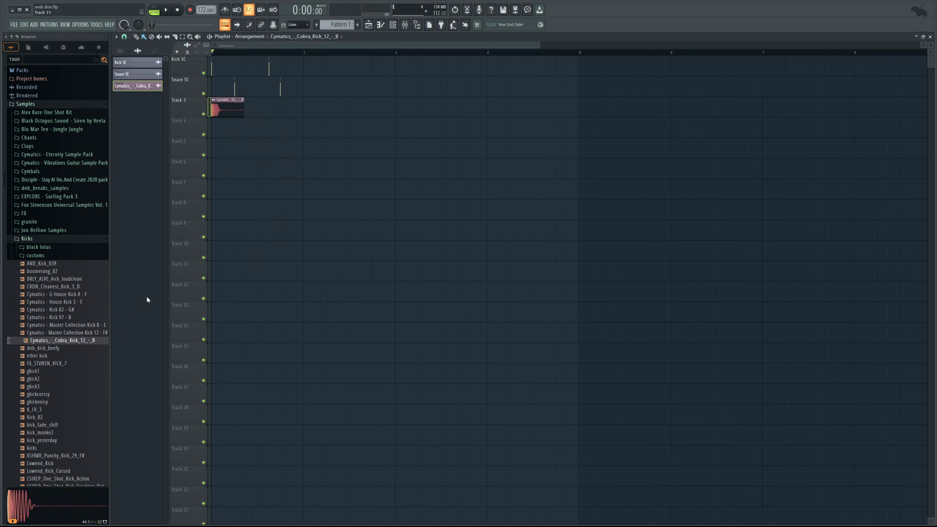
Place the dominance snare sample on Track 4 under both Snare SC hits, and add a second Cobra kick on Track 3 under the second Kick SC hit.
left_click(54, 239)
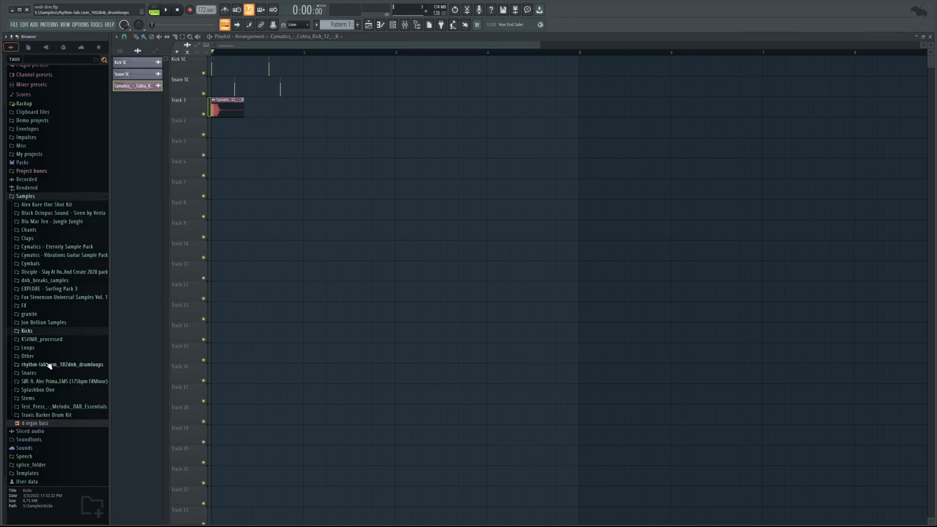
left_click_drag(41, 283, 236, 130)
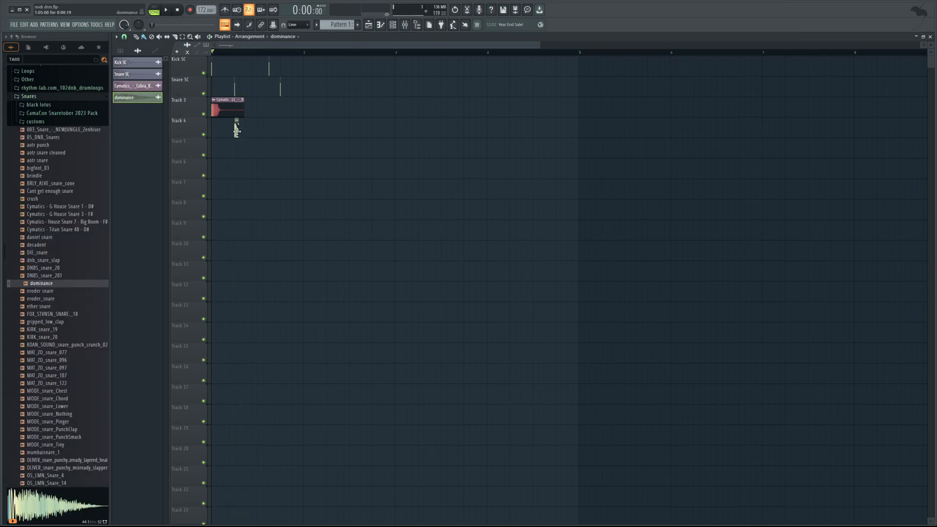
left_click(286, 127)
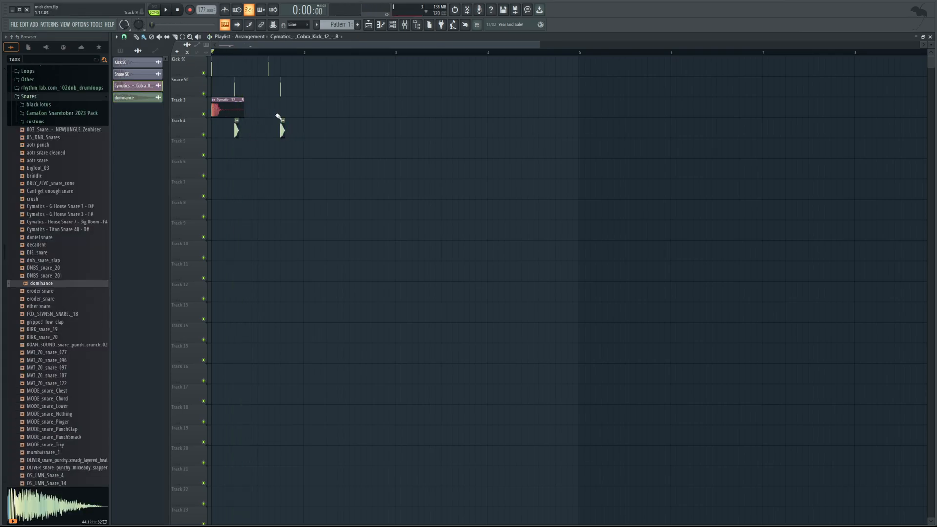
left_click(271, 113)
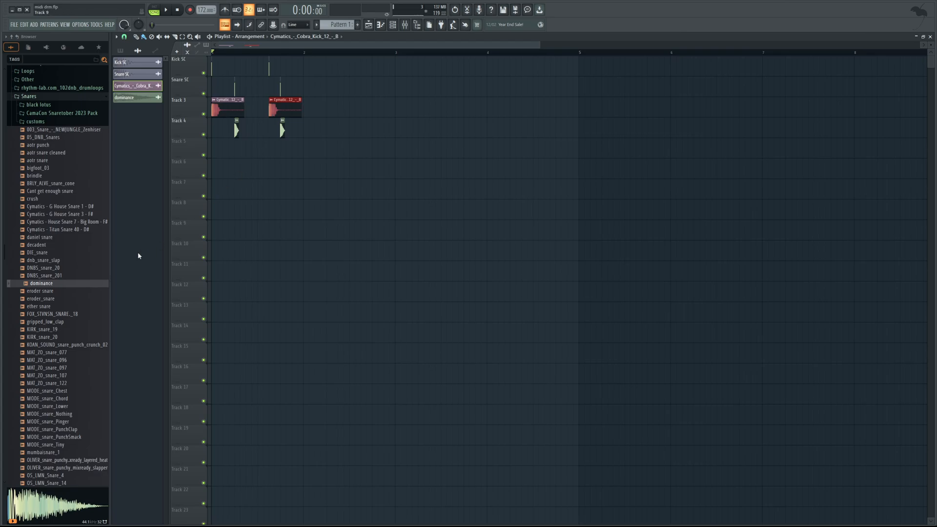
Fill bar 1 of Track 5 with eight evenly spaced Cymatics G House Open Hi-Hat 2 clips, trim the overhang at bar 2, and play the beat.
scroll(87, 295, "up", 10)
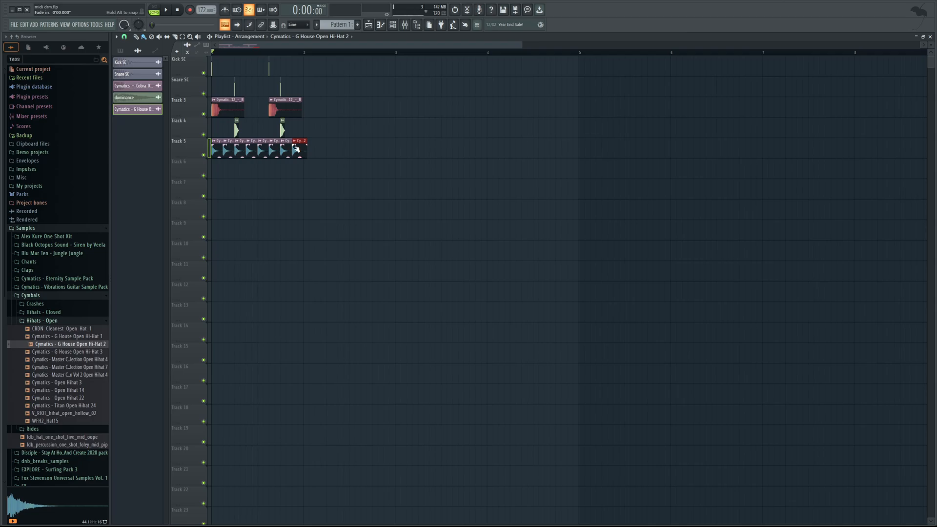
left_click(174, 37)
left_click_drag(307, 163, 305, 136)
key("space")
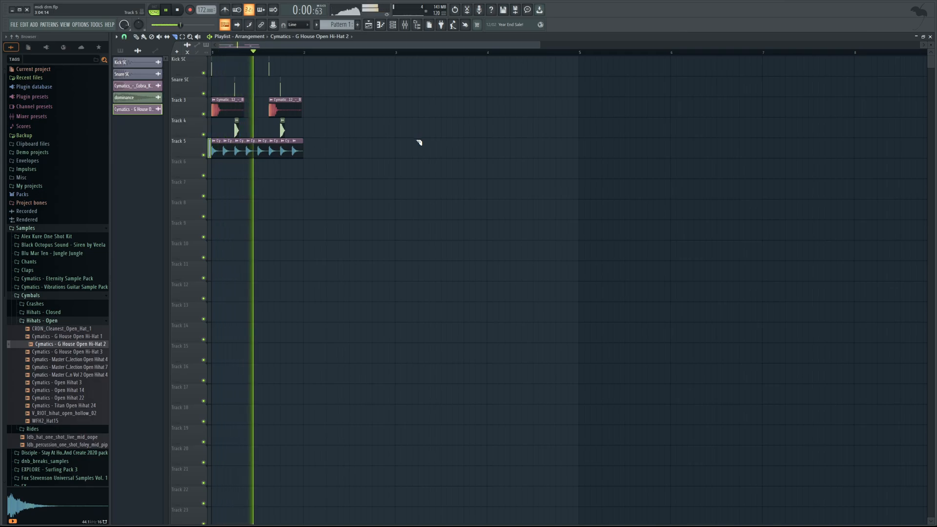
key("space")
left_click(137, 37)
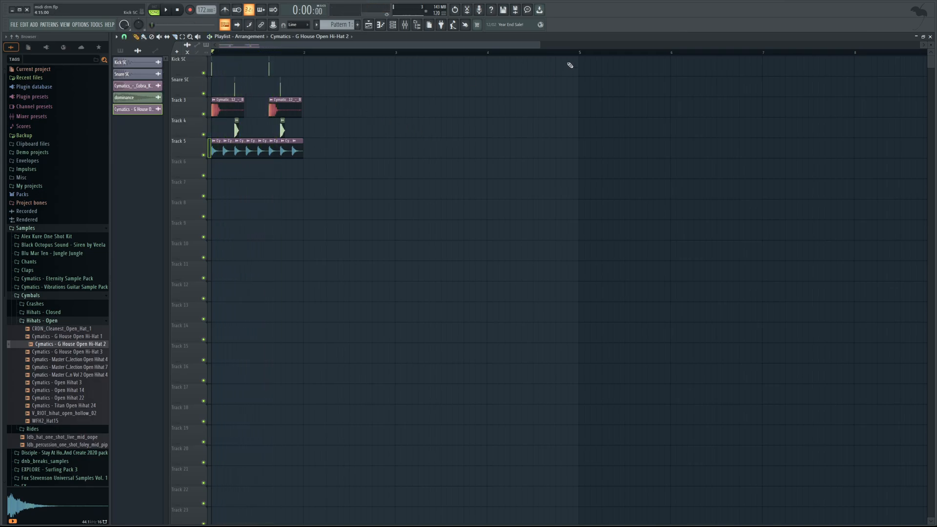
Program the Cobra kick on steps 1 and 11 of Pattern 1 in the channel rack and audition it.
mouse_move(535, 48)
left_mouse_down()
mouse_move(397, 69)
mouse_move(374, 85)
mouse_move(429, 135)
left_mouse_up()
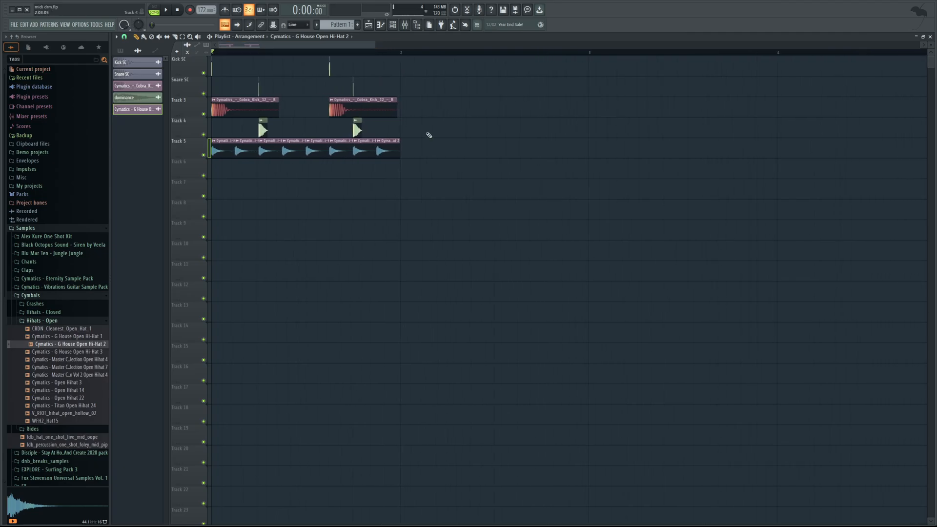
left_click(393, 24)
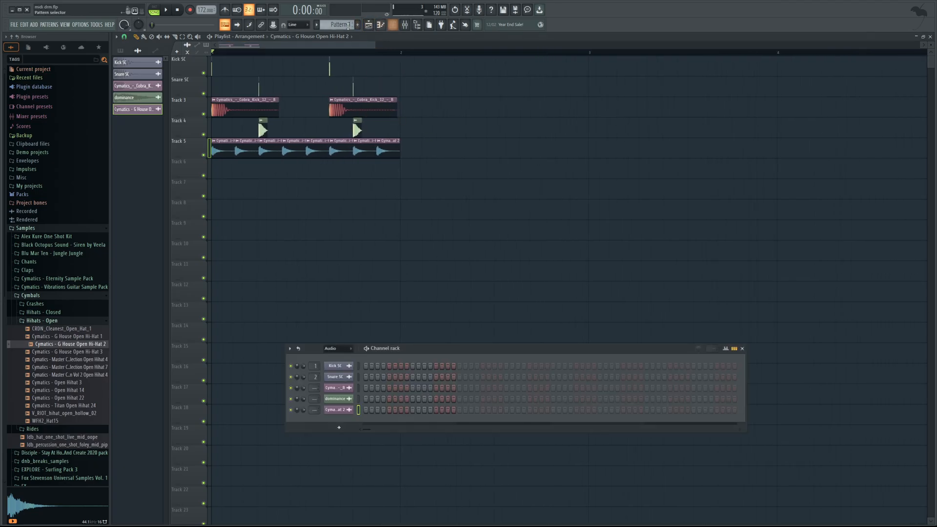
left_click(340, 24)
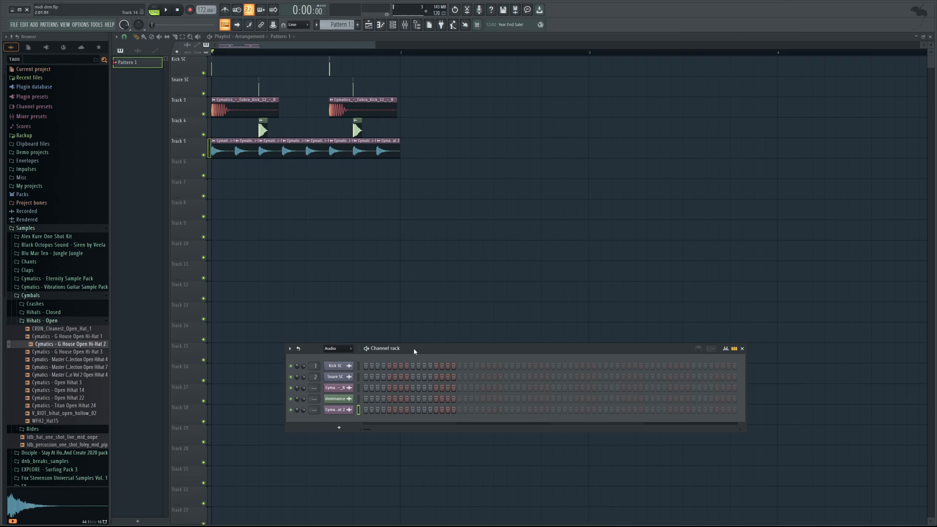
left_click_drag(414, 350, 458, 312)
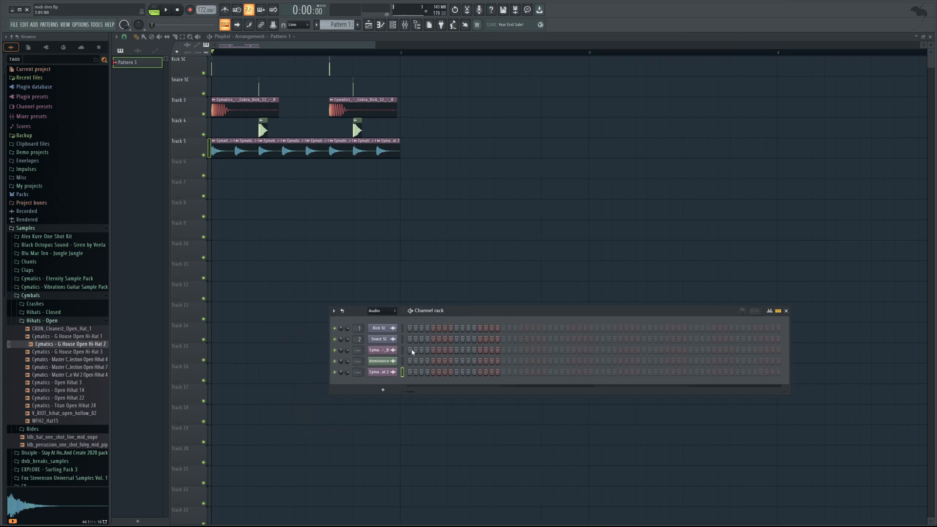
left_click(393, 351)
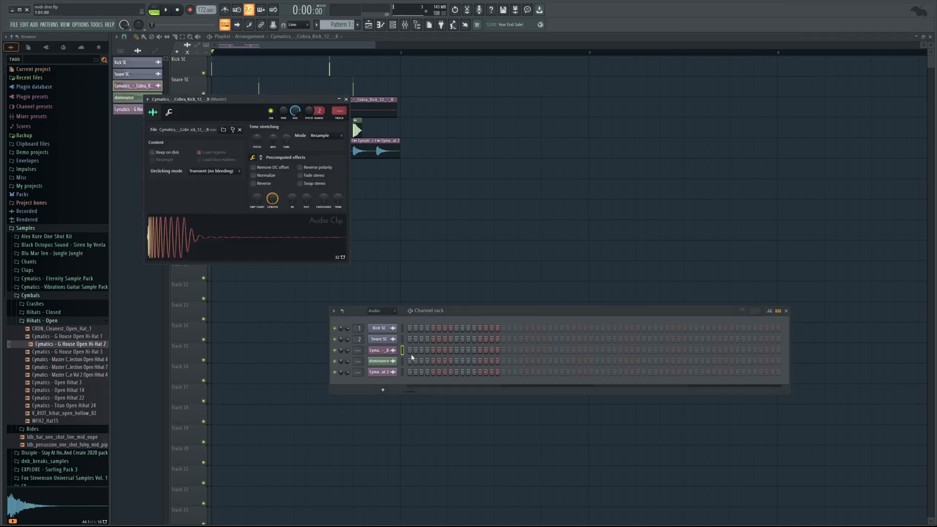
left_click(410, 350)
key("space")
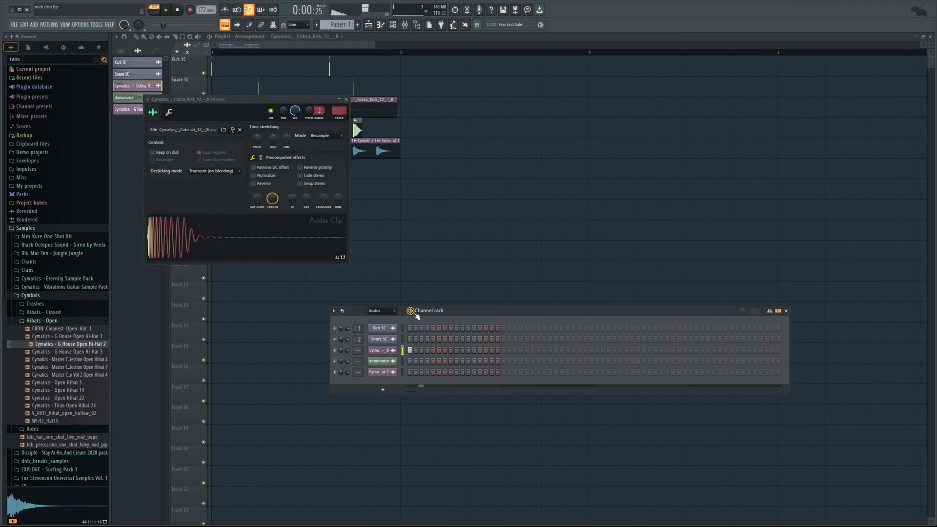
left_click(177, 11)
Program the dominance snare on steps 5 and 13 and fill the open hi-hat channel on every second step.
left_click(433, 362)
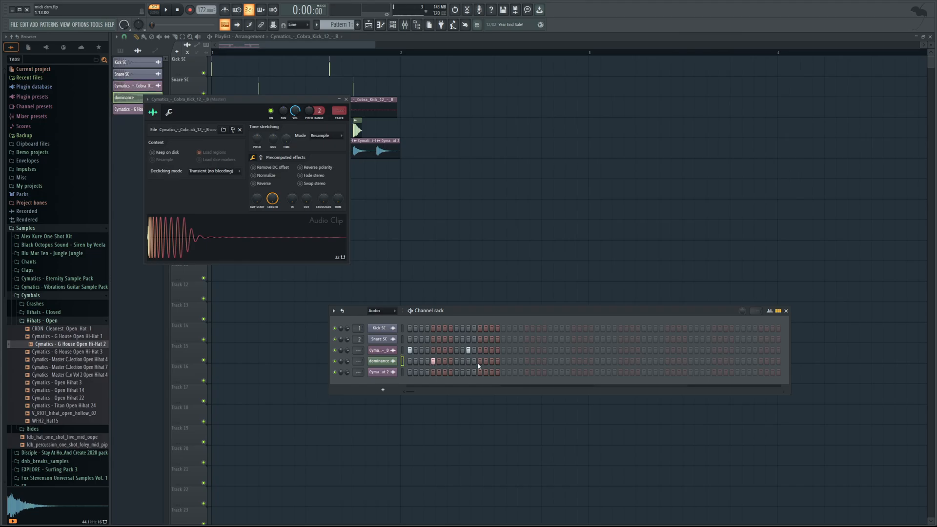
left_click(480, 361)
right_click(397, 374)
left_click(424, 384)
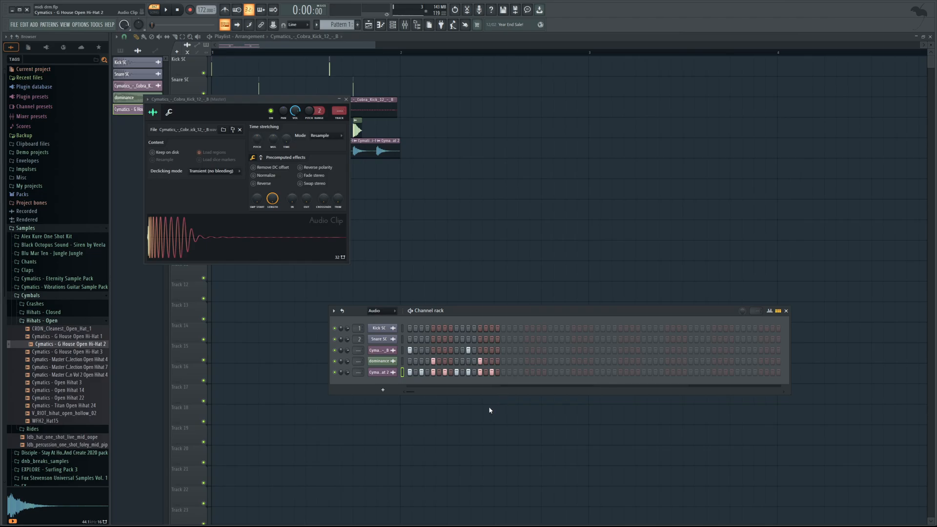
Play the step-sequenced pattern, compare it with the playlist arrangement in song mode, and close the open windows.
left_click(411, 312)
key("space")
left_click(154, 11)
left_click(166, 10)
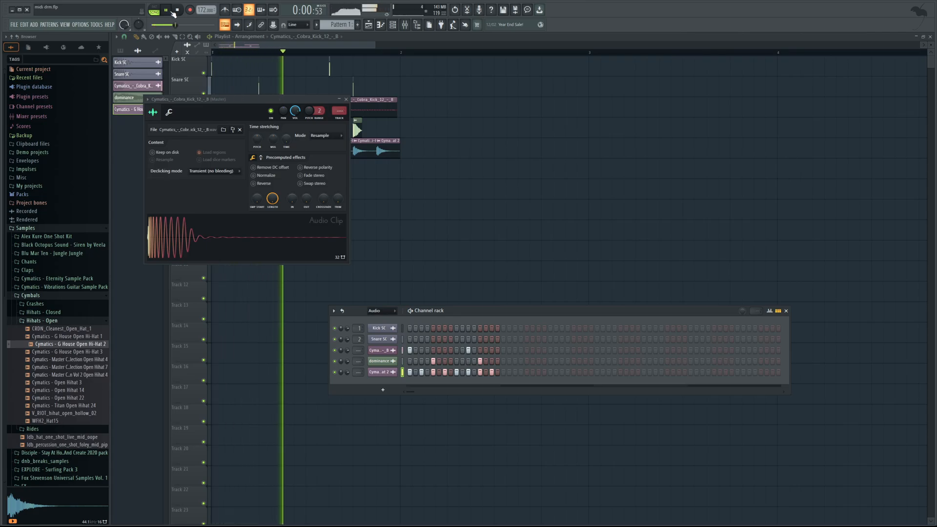
left_click(166, 10)
key("F12")
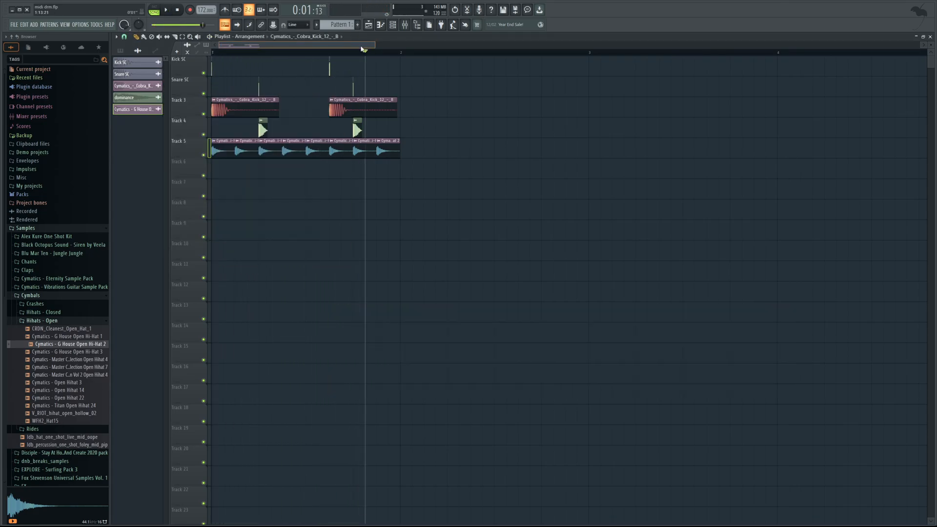
Return the playhead to the start and select the four hi-hat clips on Track 5 that coincide with the kick and snare hits.
left_click_drag(374, 45, 450, 73)
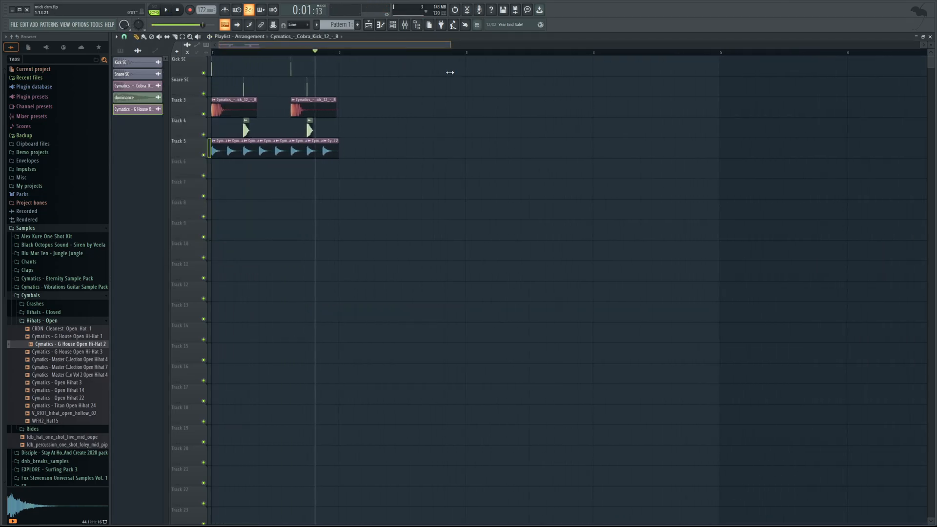
left_click_drag(309, 52, 209, 88)
left_click_drag(444, 46, 306, 84)
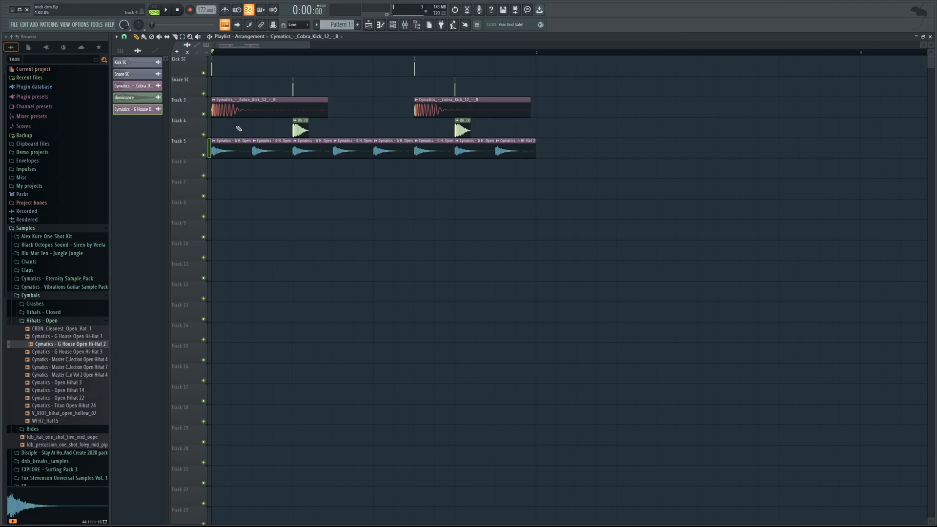
left_click(237, 147)
left_click(318, 140, "ctrl")
left_click(420, 142, "ctrl")
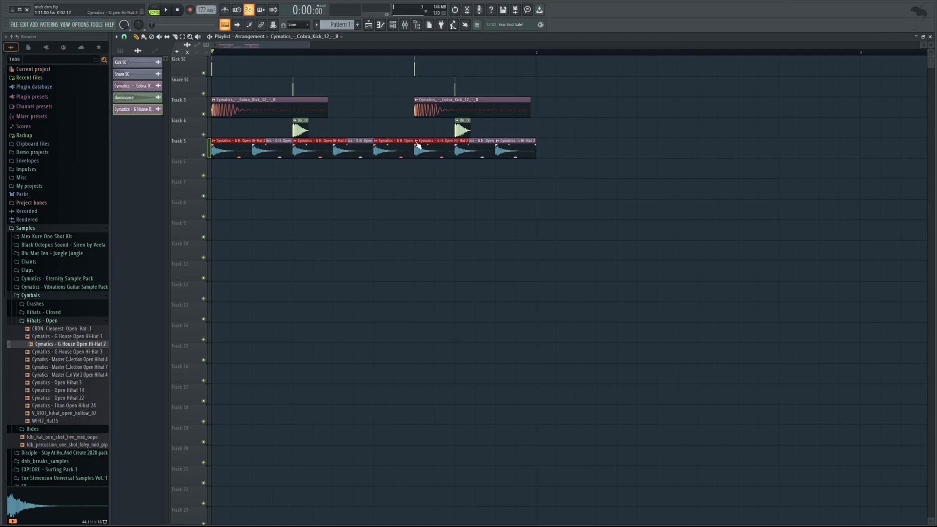
left_click(481, 142, "ctrl")
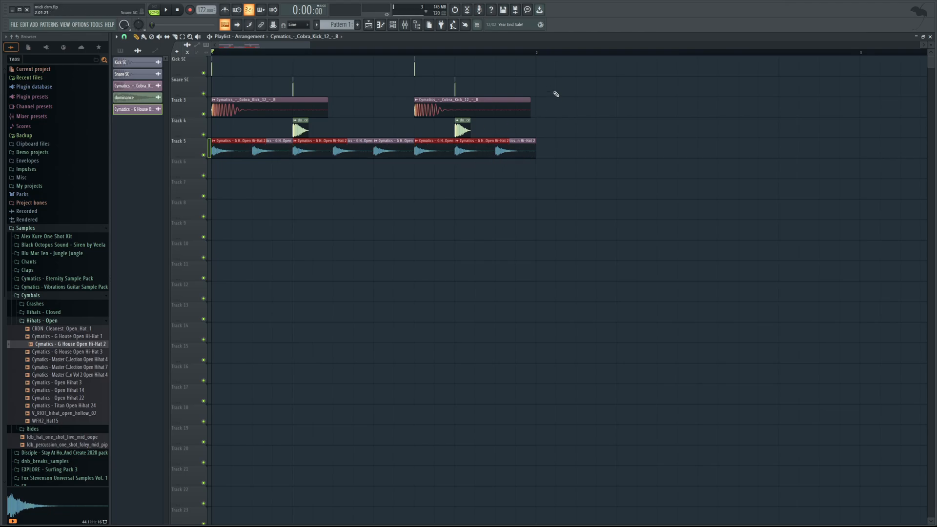
Add long fade-ins to the four selected hi-hat clips on Track 5 and play the beat.
left_click_drag(310, 45, 279, 55)
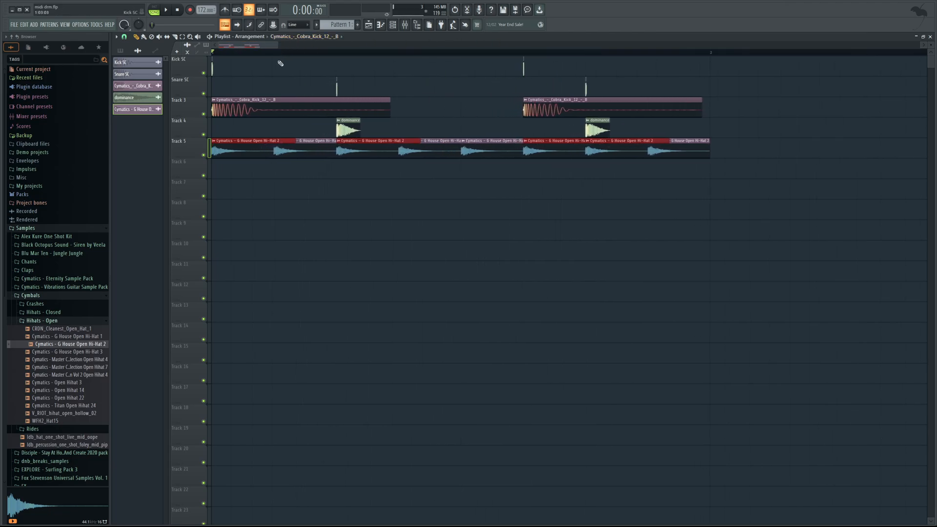
left_click_drag(215, 145, 229, 147)
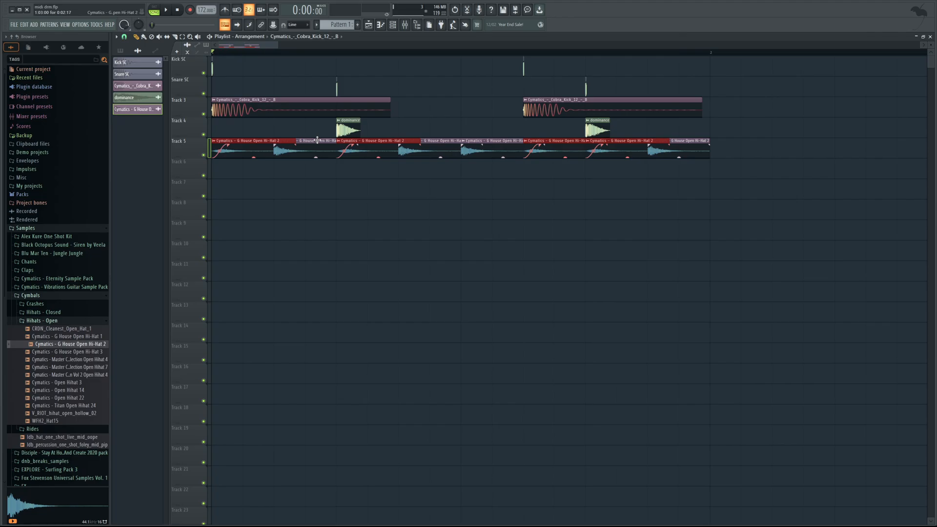
key("space")
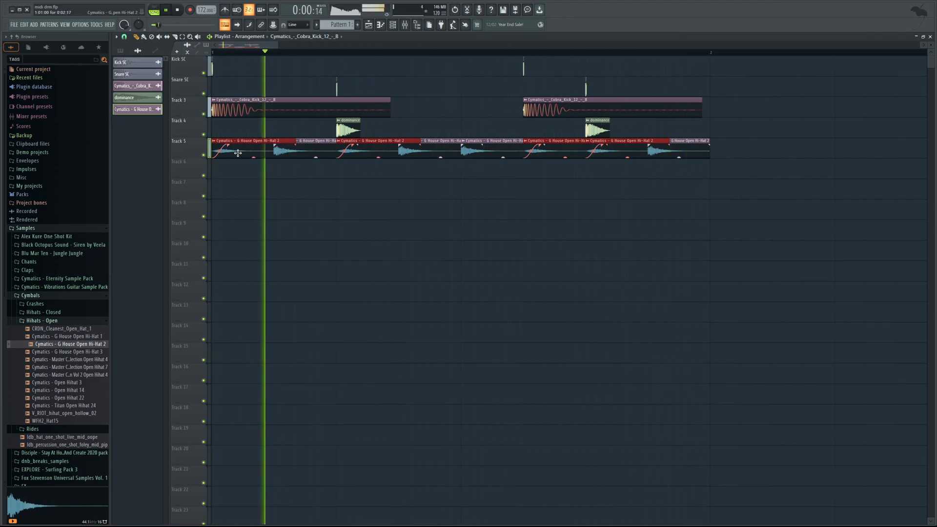
key("space")
key("space")
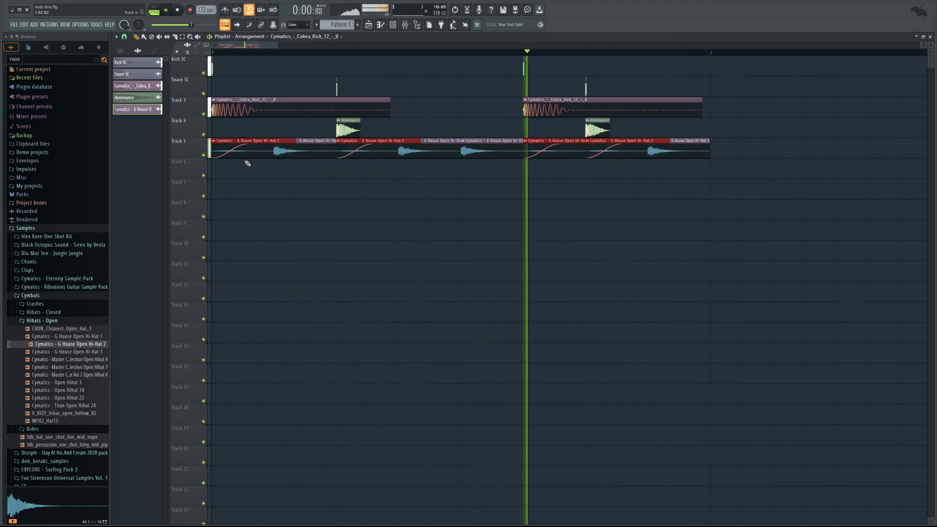
key("space")
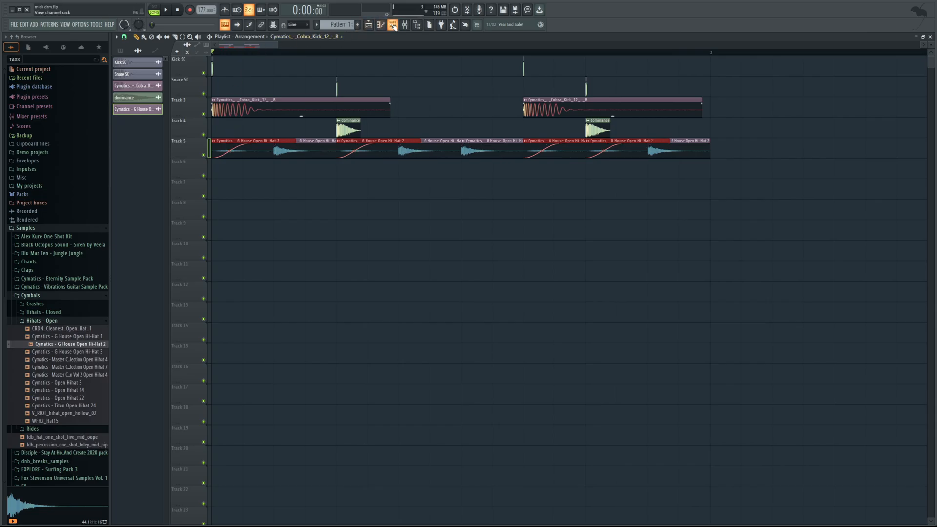
Examine the precomputed In fade setting in the open hi-hat's channel settings, and close its windows.
left_click(392, 24)
left_click(389, 373)
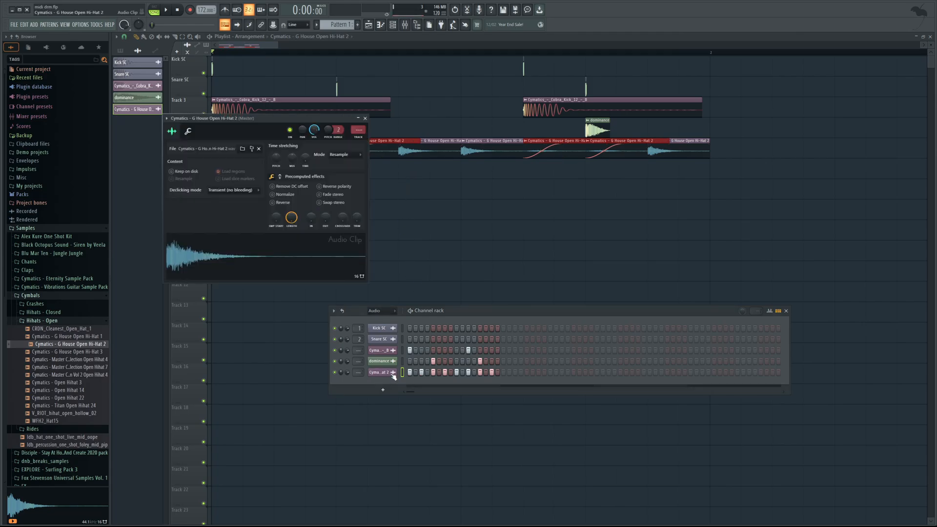
mouse_move(311, 218)
left_mouse_down()
mouse_move(311, 193)
mouse_move(311, 222)
left_mouse_up()
left_click_drag(297, 119, 484, 187)
left_click(266, 46)
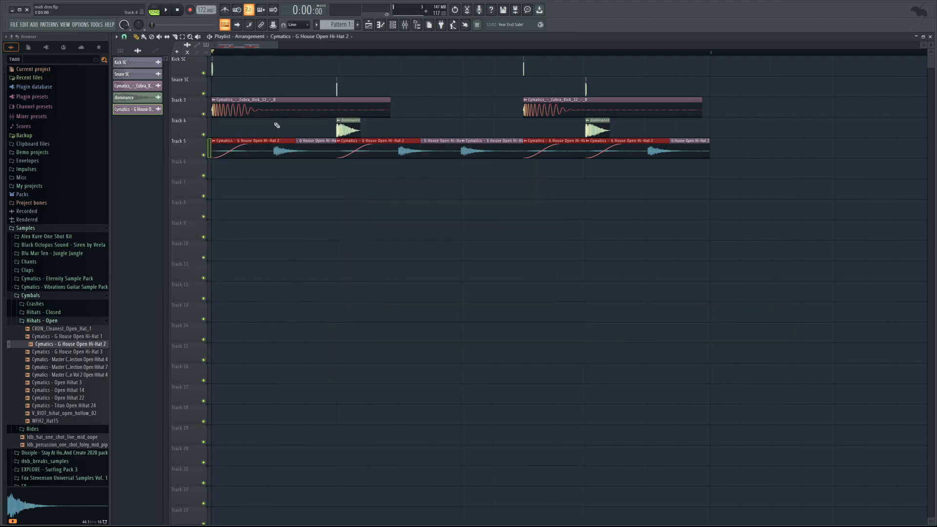
scroll(301, 105, "down", 2)
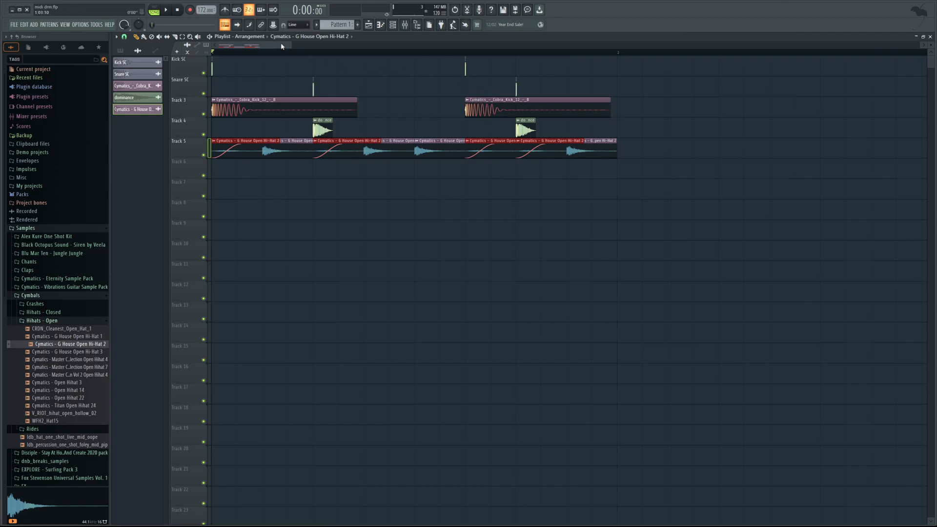
left_click_drag(290, 45, 253, 60)
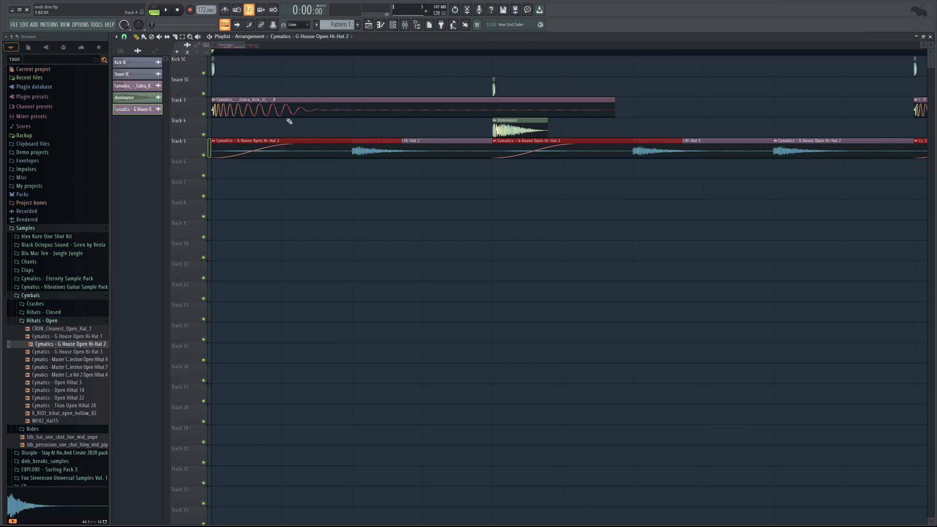
left_click(302, 53)
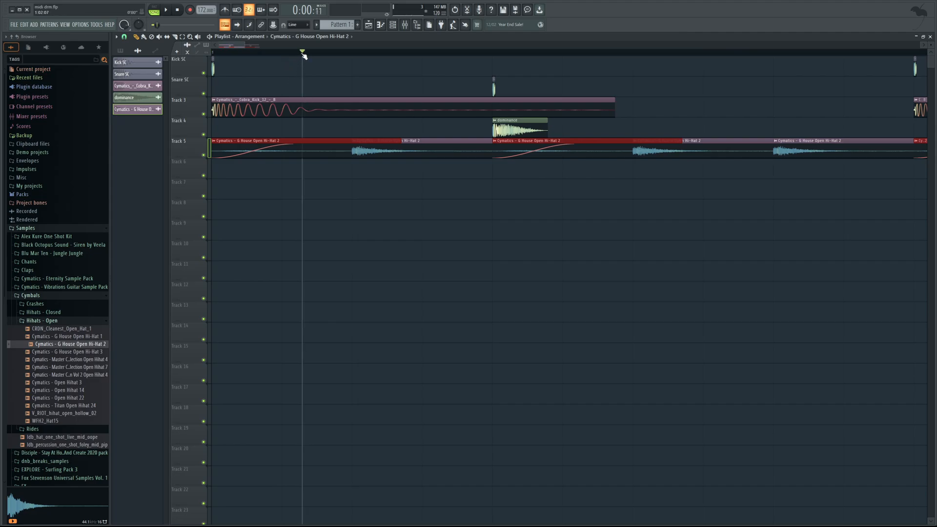
left_click_drag(303, 54, 306, 56)
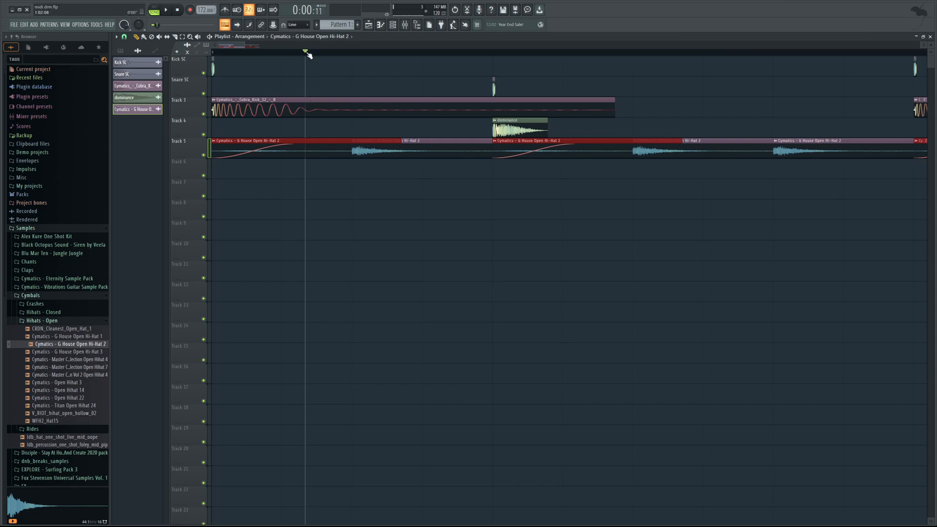
left_click_drag(308, 55, 222, 61)
scroll(239, 50, "down", 5)
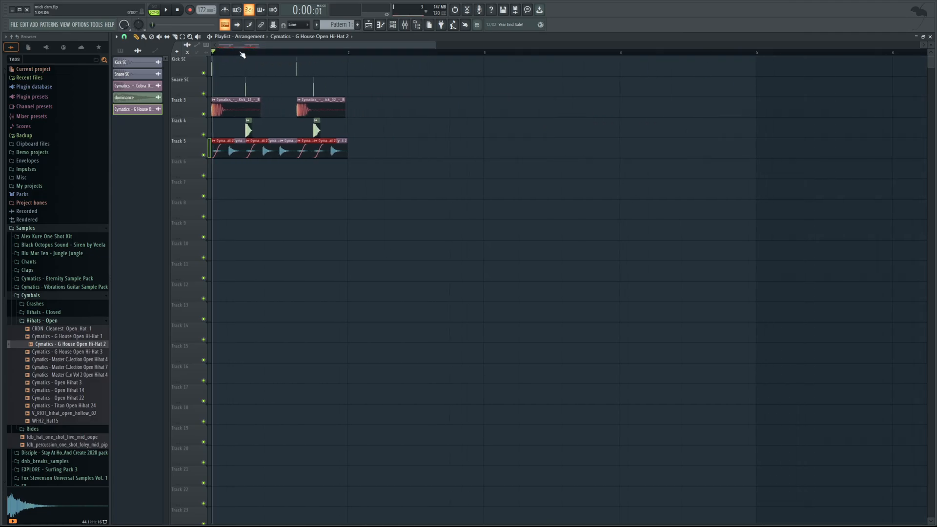
scroll(342, 48, "up", 2)
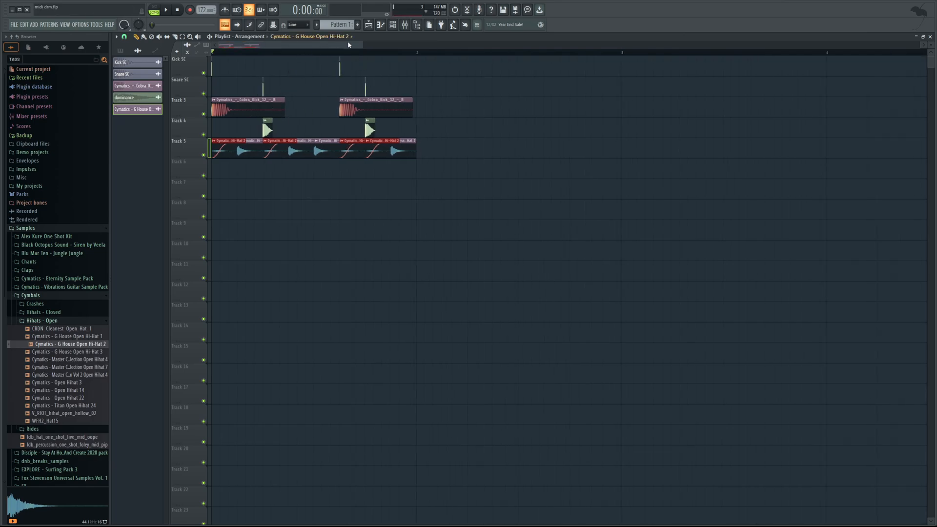
Open the kick sample's notes from the channel rack in the piano roll and slightly lower the second kick note's velocity.
left_click(405, 25)
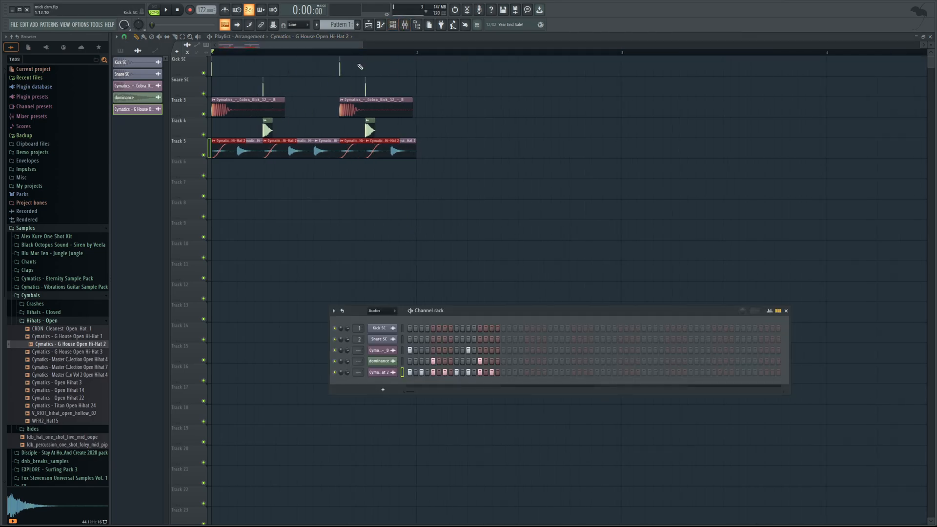
left_click(336, 30)
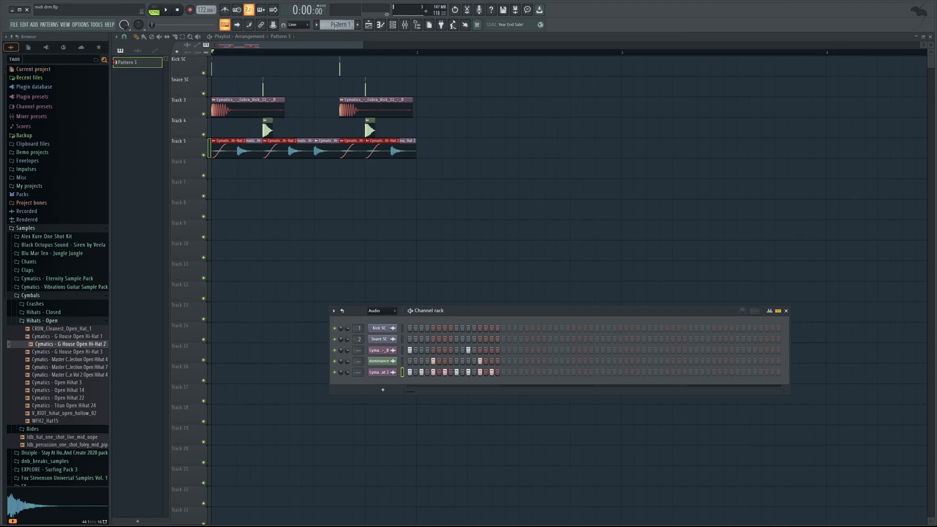
left_click(393, 351)
left_click(402, 350)
key("F7")
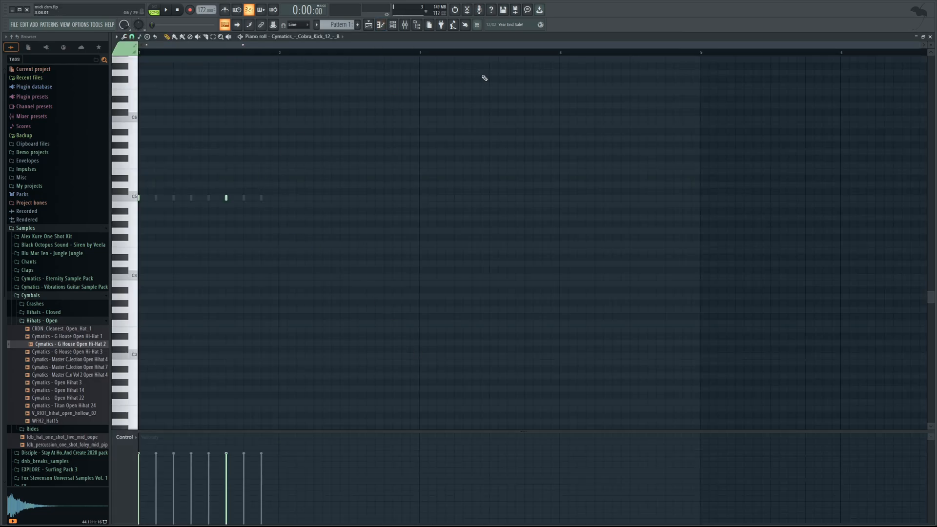
left_click_drag(922, 48, 491, 158)
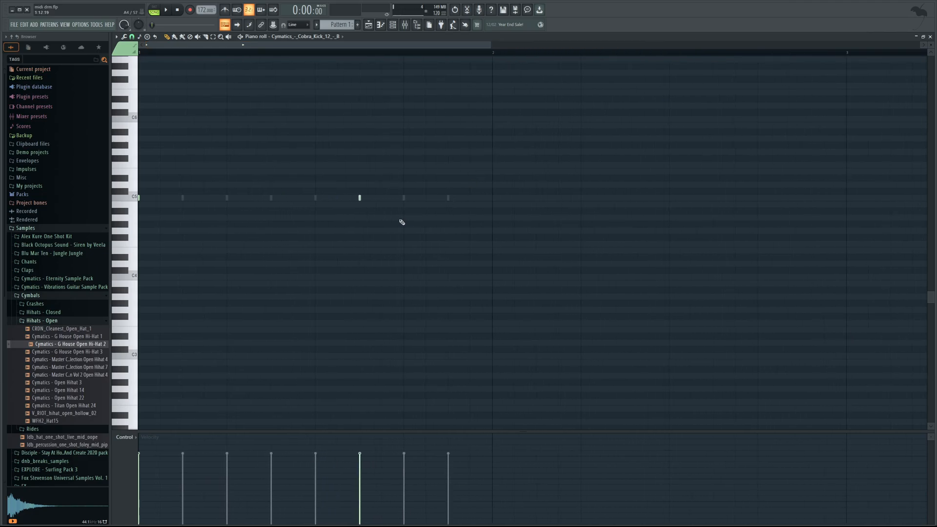
left_click_drag(383, 214, 347, 189)
scroll(380, 172, "up", 2)
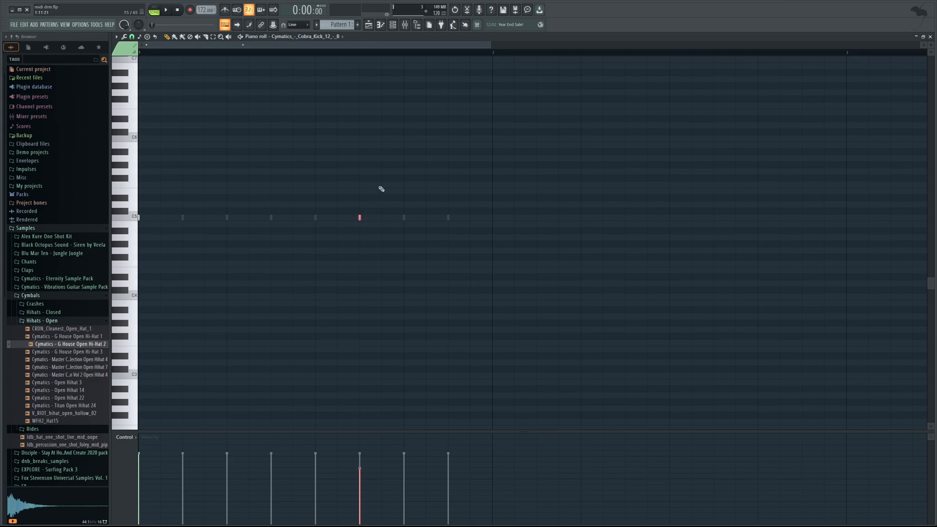
Return to the playlist and lower the gain of the second kick clip on Track 3 by a few decibels.
left_click(393, 24)
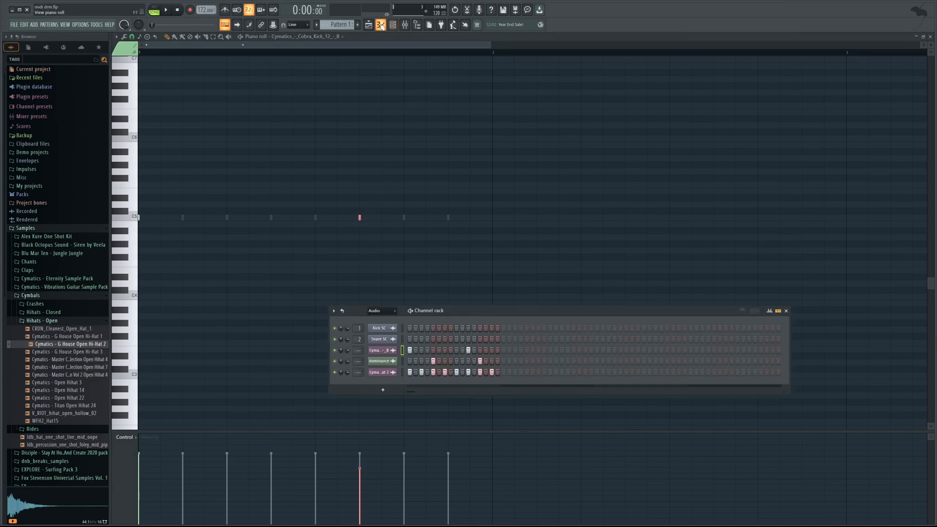
left_click(369, 25)
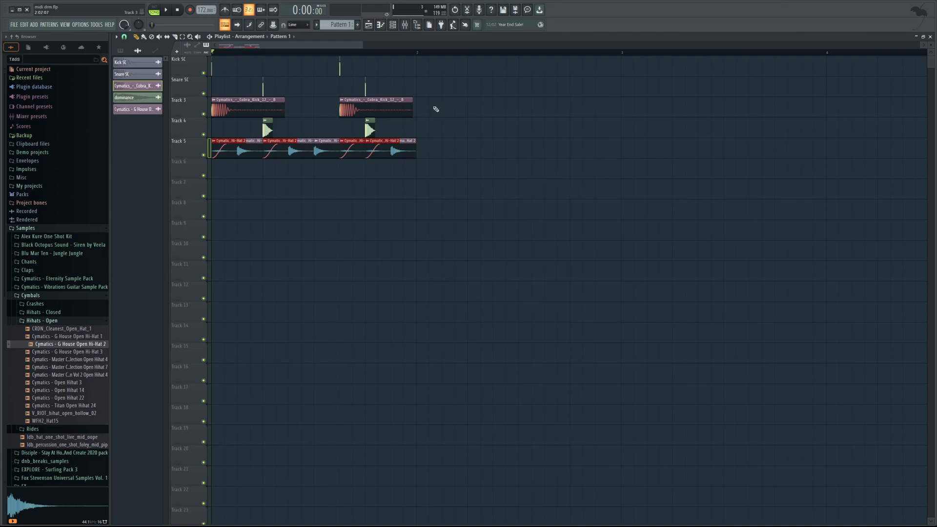
left_click_drag(361, 47, 336, 47)
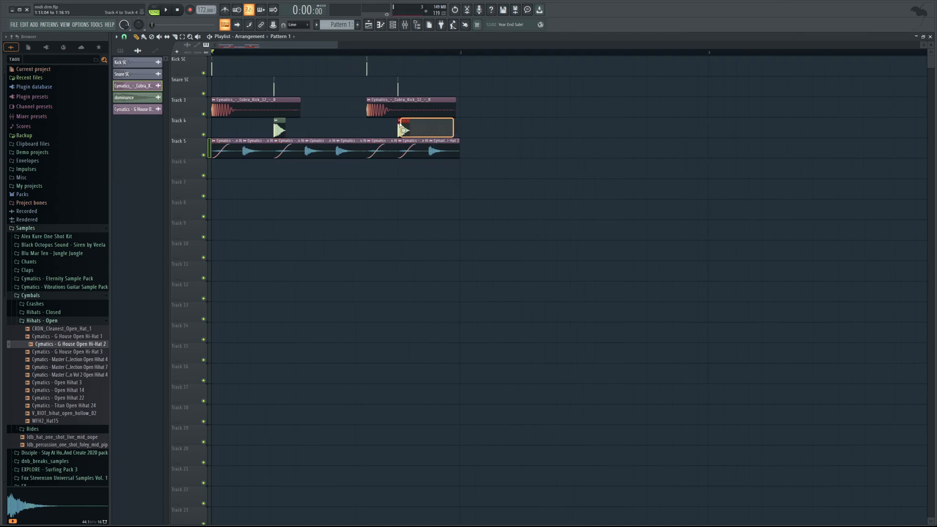
left_click(410, 105)
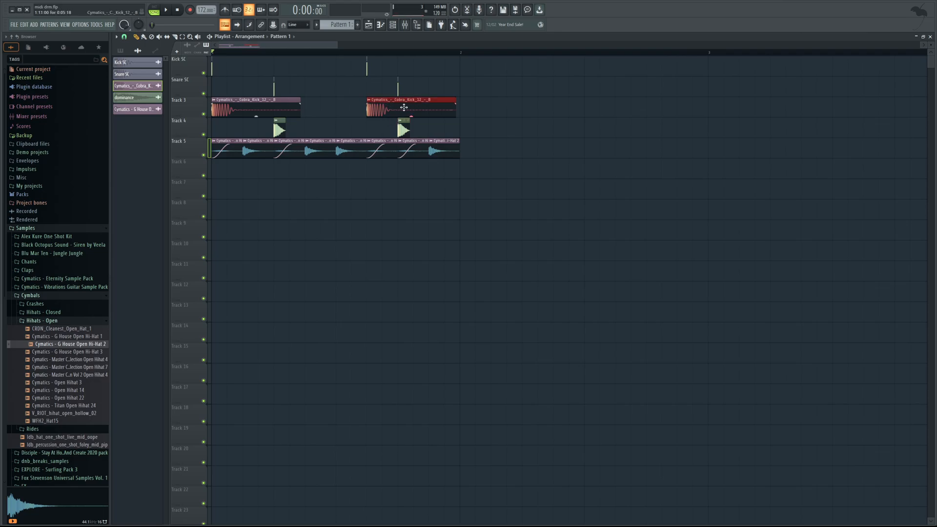
scroll(413, 117, "down", 3)
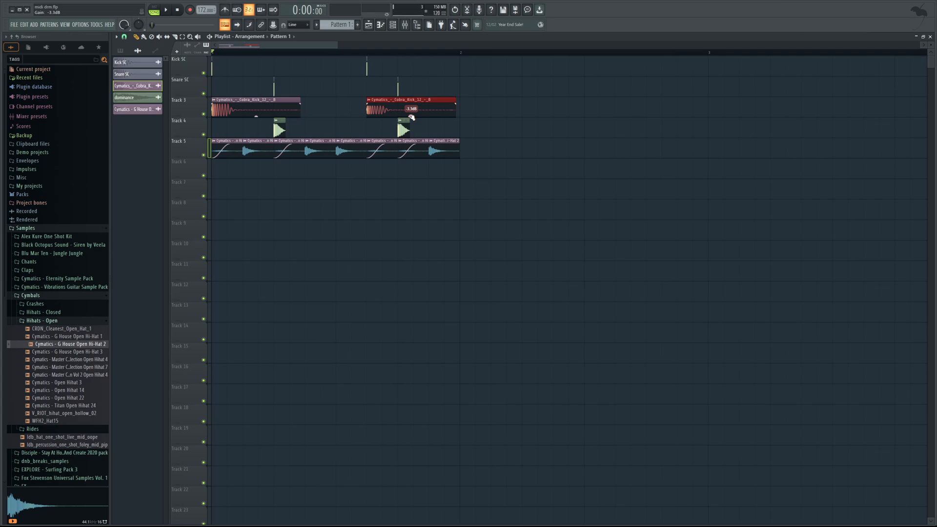
left_click_drag(412, 117, 411, 116)
Make the second kick clip on Track 3 unique and shorten it to a brief hit with a short fade-out.
left_click(473, 100, "ctrl")
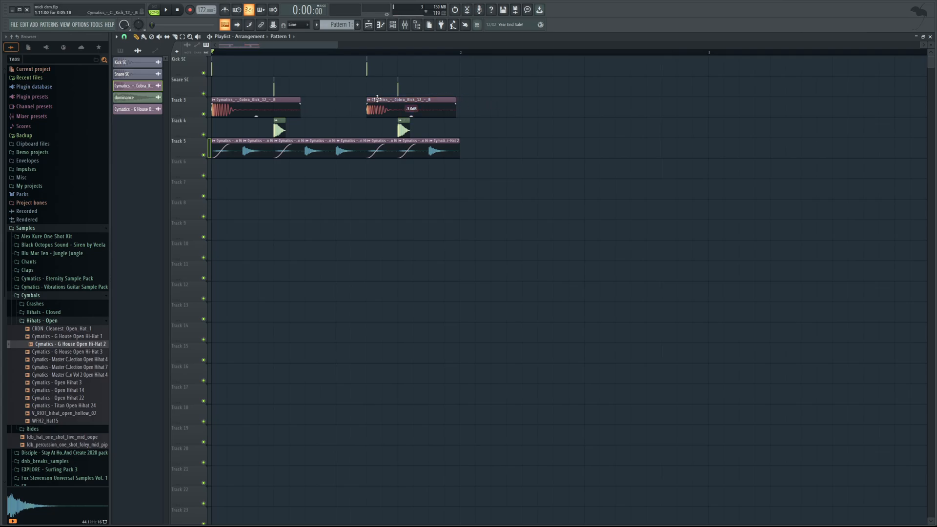
left_click(393, 165)
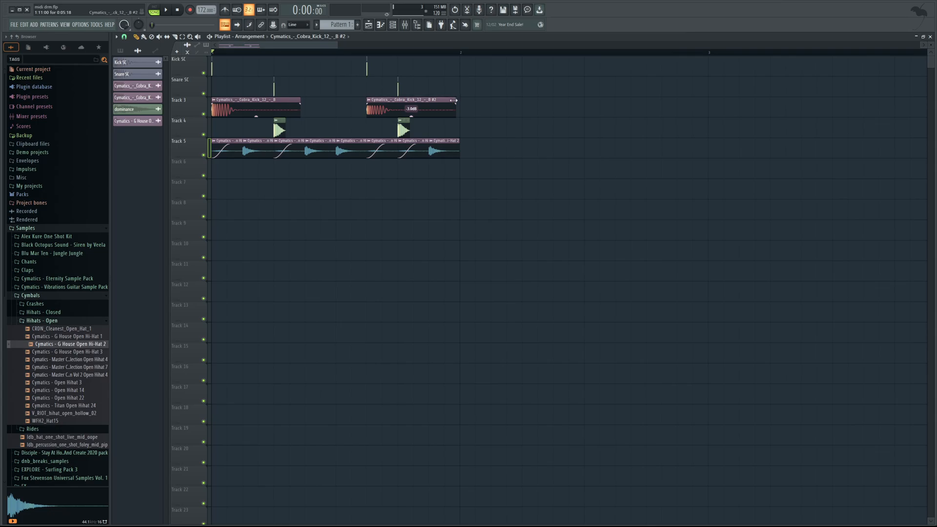
left_click_drag(453, 101, 408, 105)
key("ctrl+z")
left_click_drag(447, 99, 381, 104)
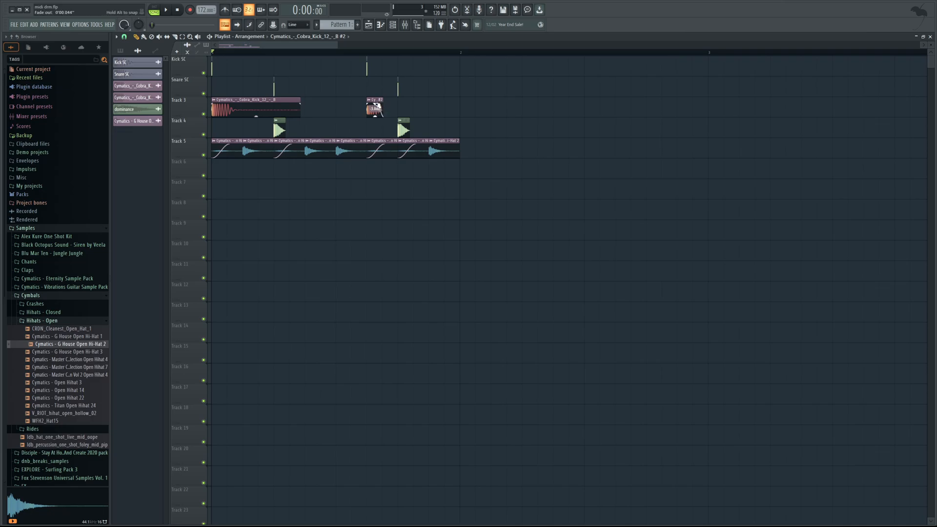
Examine the precomputed fade settings in the second kick's channel settings, and play the beat with the shortened kick.
double_click(373, 105)
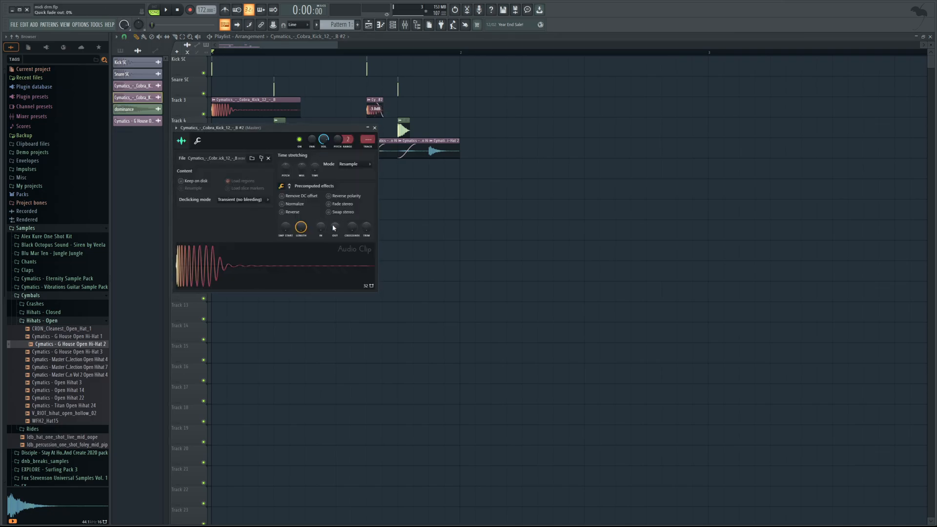
left_click_drag(328, 126, 595, 240)
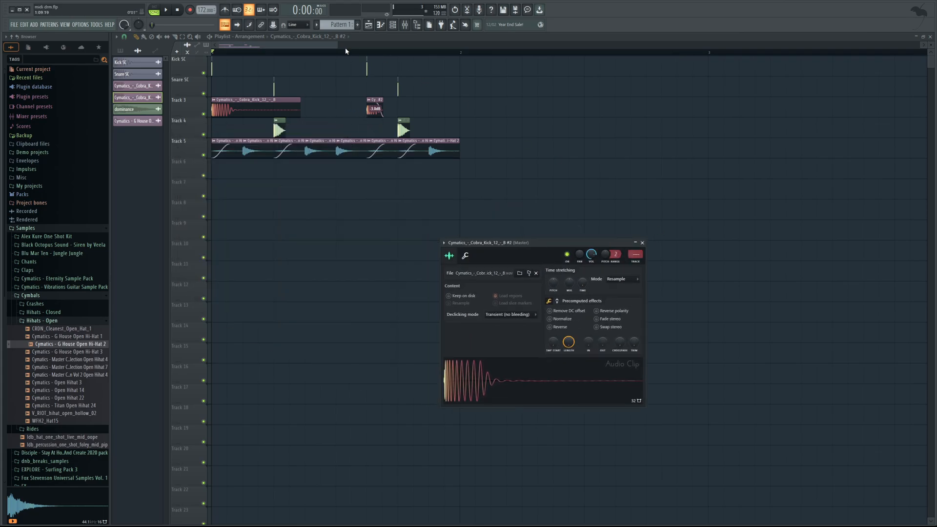
left_click_drag(332, 46, 310, 45)
key("space")
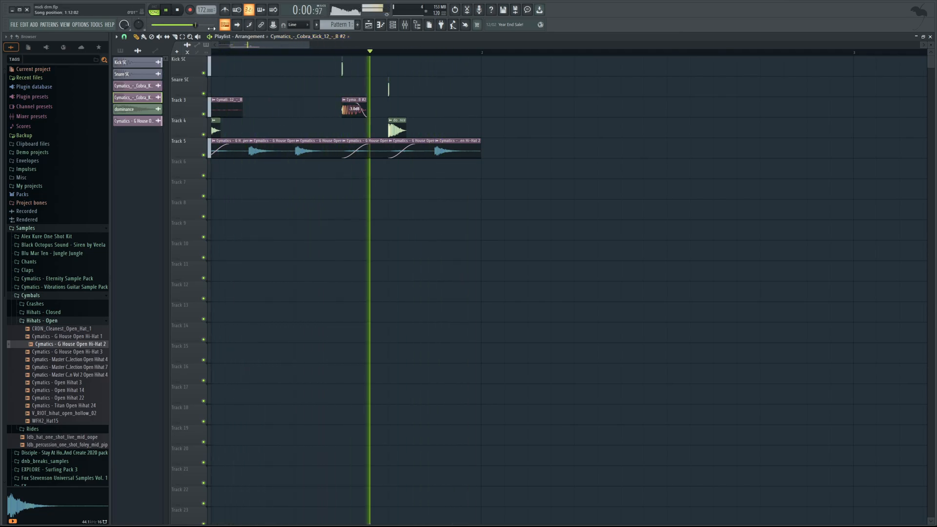
Reset the shortened kick clip's gain to 0.0 dB and replay the beat.
left_click(177, 11)
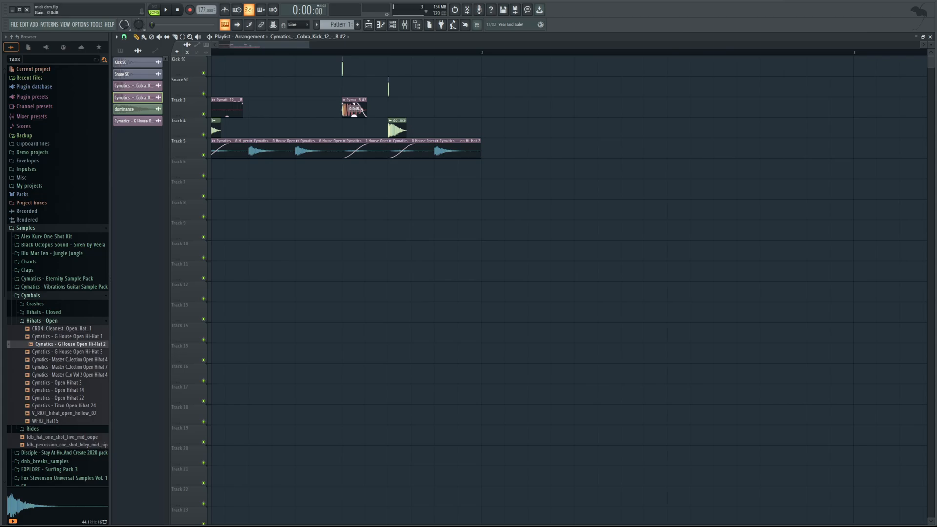
key("space")
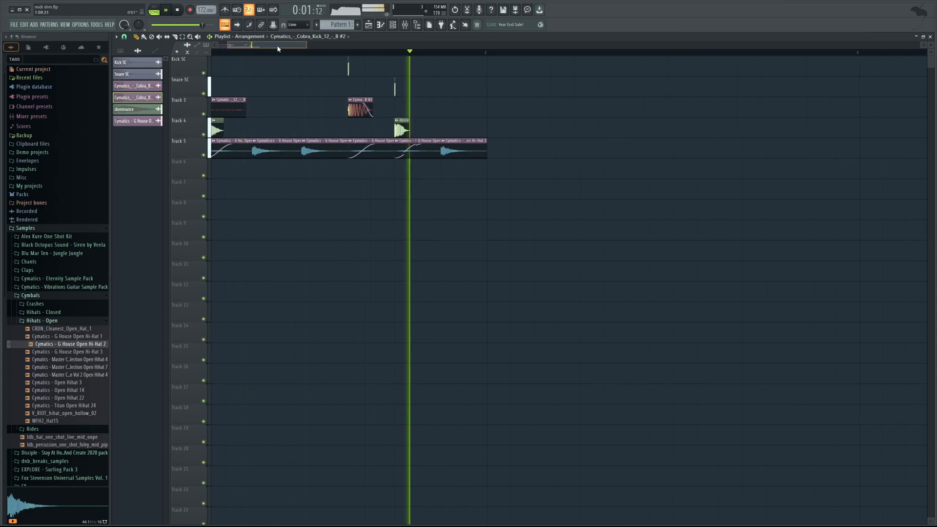
scroll(278, 49, "up", 2)
left_click(177, 10)
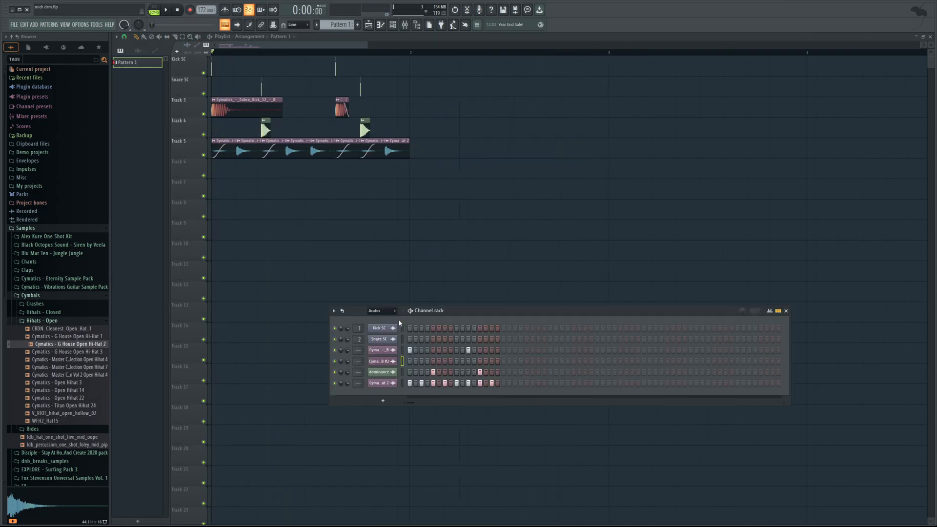
Compare the step pattern in the channel rack with the audio clips in the playlist.
key("F6")
scroll(293, 59, "up", 2)
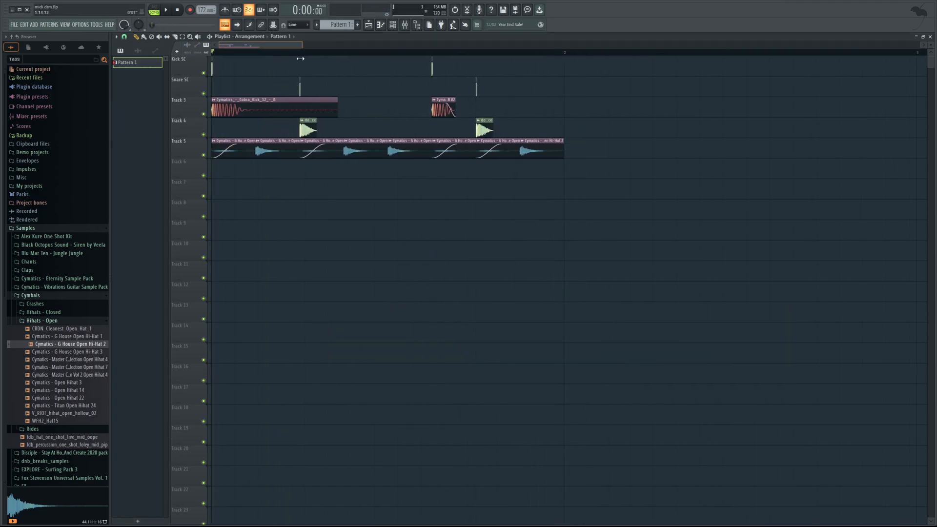
scroll(279, 60, "down", 2)
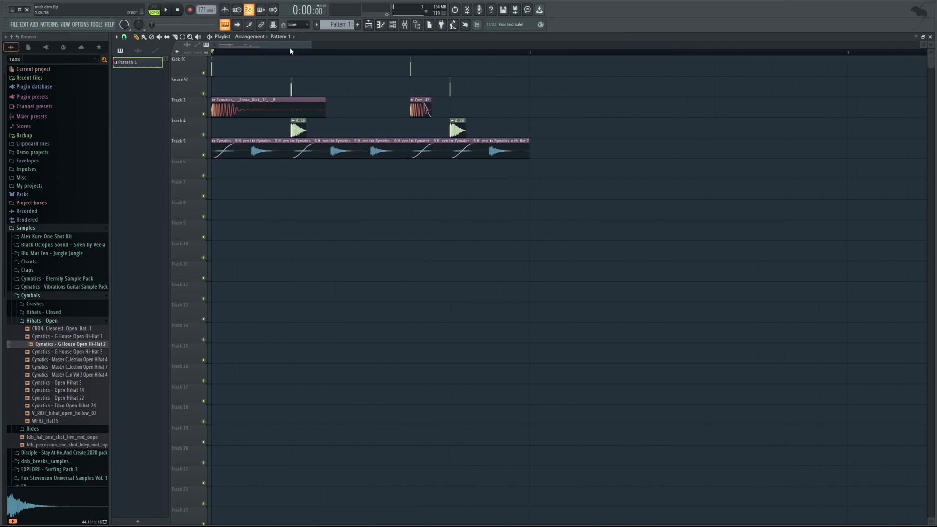
left_click(393, 25)
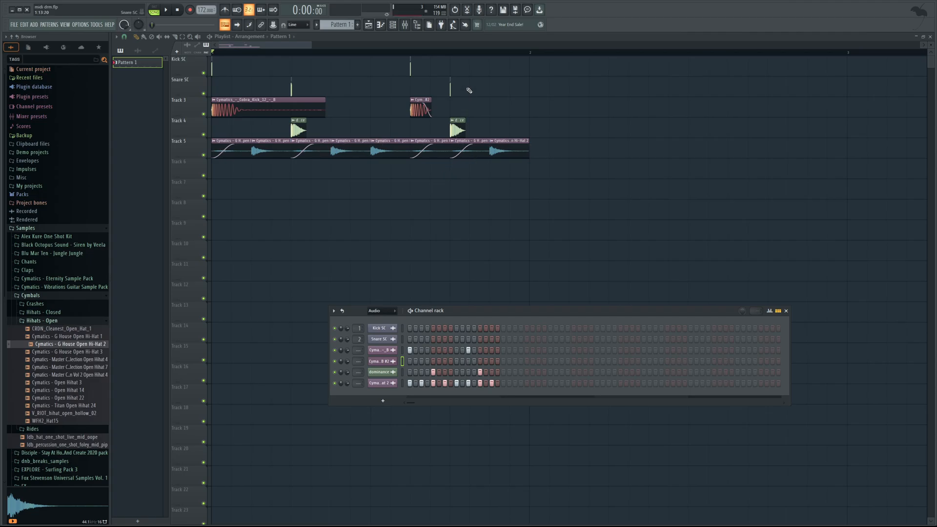
Solo the Kick SC and Snare SC playlist tracks, play them, and open the mixer to check their levels.
left_click_drag(501, 94, 210, 58)
right_click(203, 73)
left_click(204, 93)
key("space")
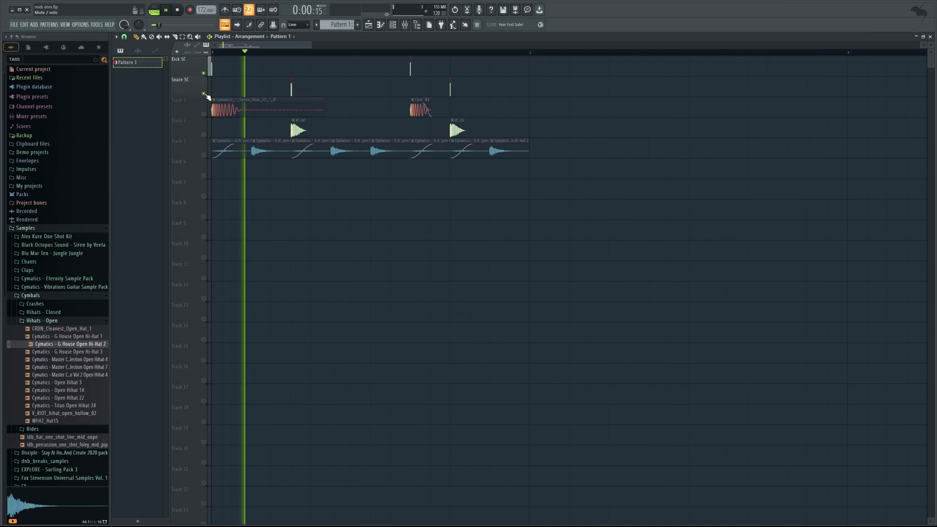
key("F9")
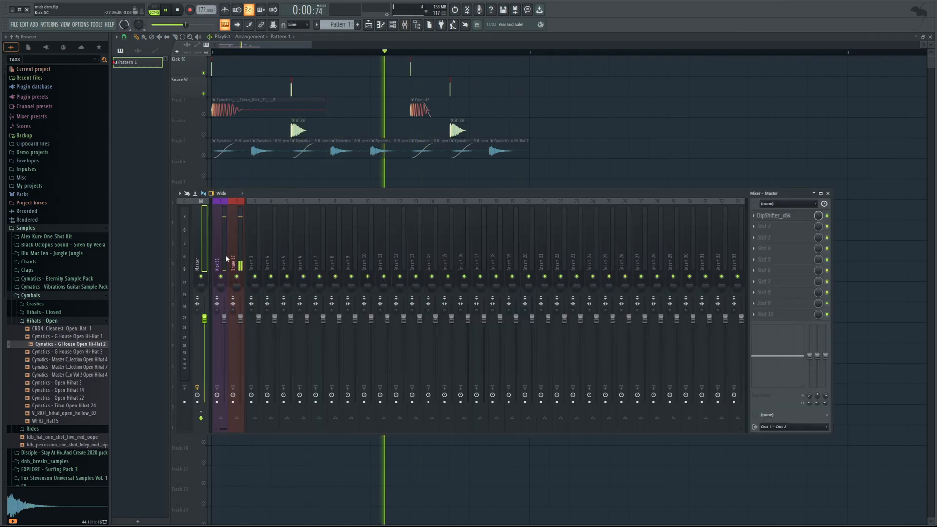
Send the Kick SC and Snare SC mixer tracks to Master, play the sidechain triggers, and disable both sends again.
key("space")
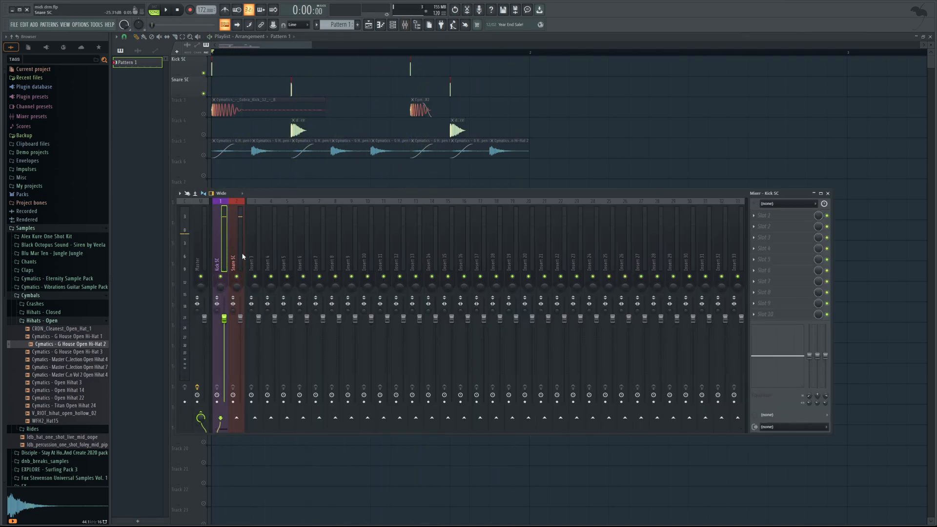
left_click(240, 257)
key("space")
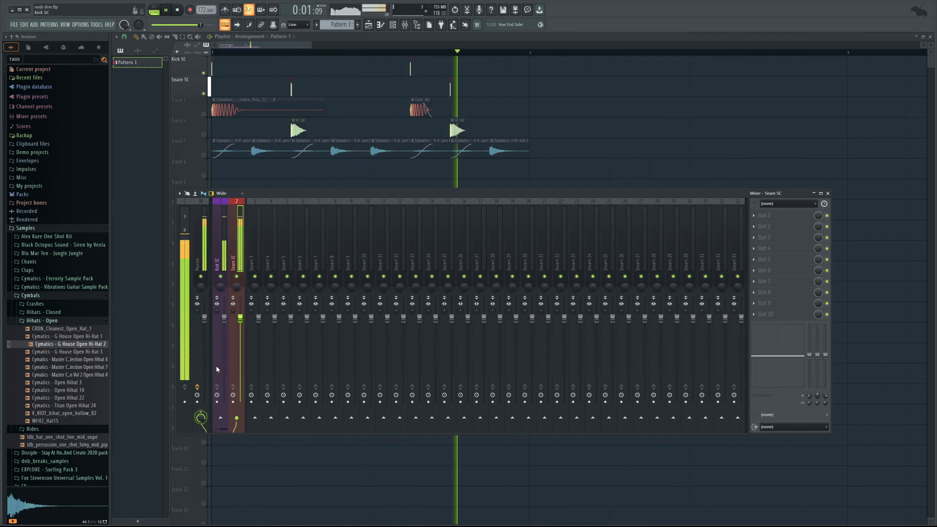
left_click(200, 417)
left_click(226, 259)
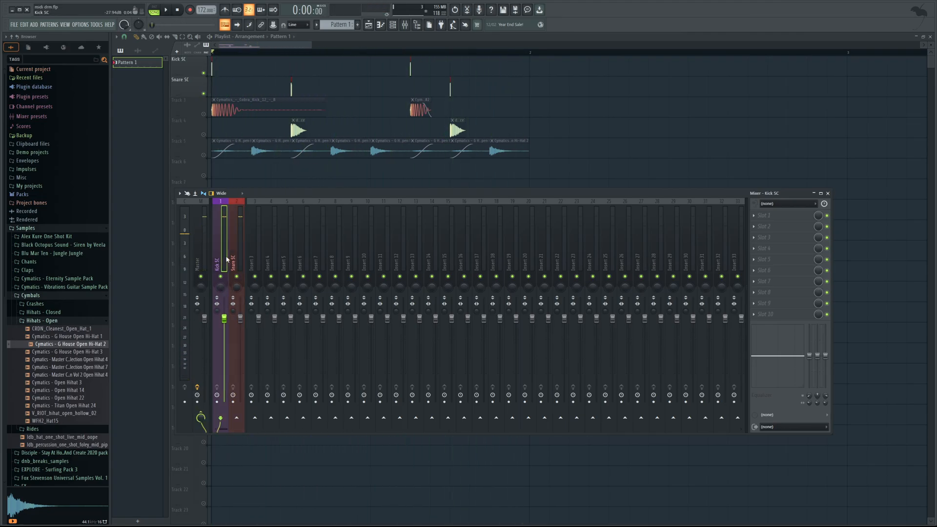
left_click(201, 418)
Show the channel rack alongside the soloed sidechain trigger tracks.
left_click_drag(309, 45, 293, 45)
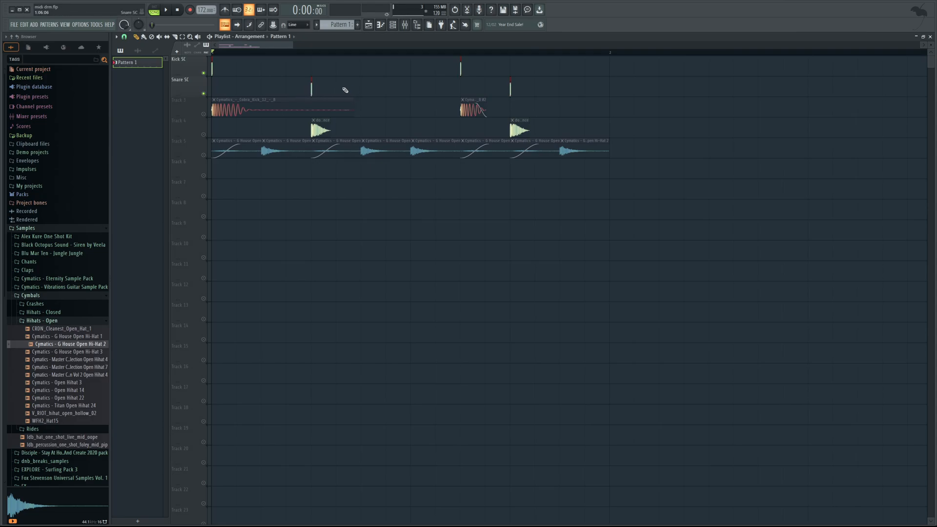
left_click(393, 25)
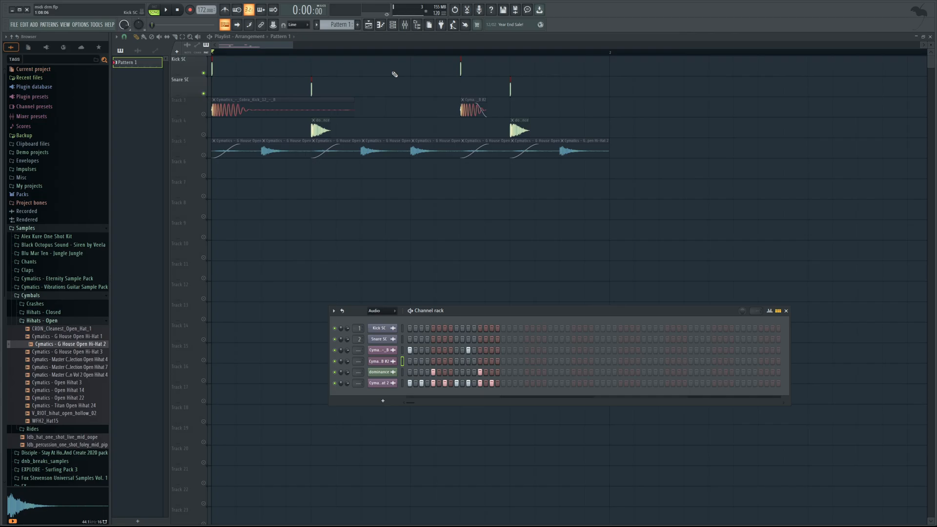
Place the cw_165_Limpid loop from the rex2 folder of rhythm-lab.com_102dnb_drumloops at the start of playlist Track 6.
left_click(395, 27)
left_click(394, 26)
left_click(47, 296)
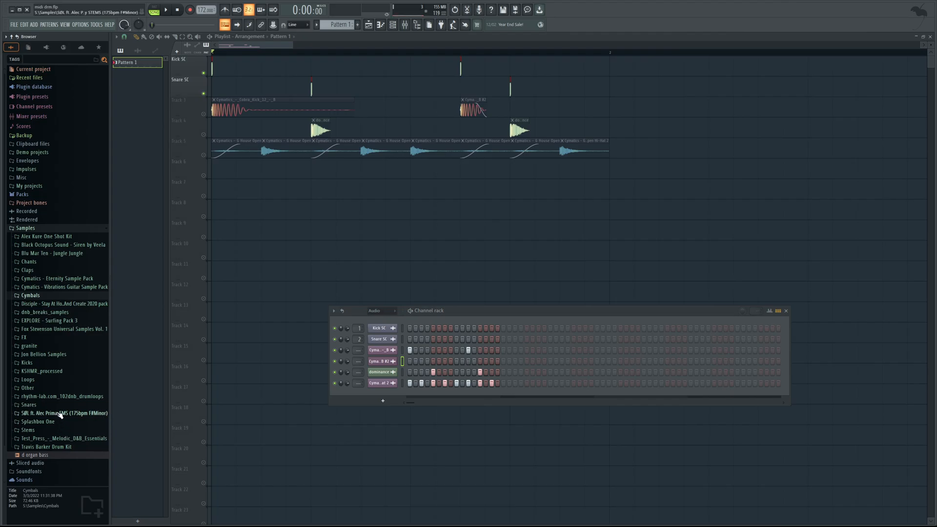
scroll(57, 406, "down", 2)
left_click(59, 372)
left_click(59, 365)
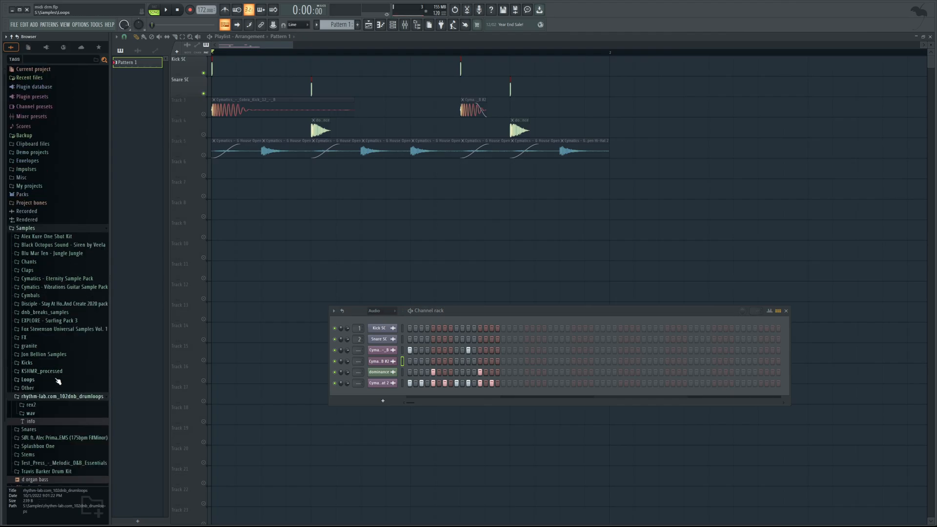
left_click(49, 416)
scroll(50, 357, "down", 8)
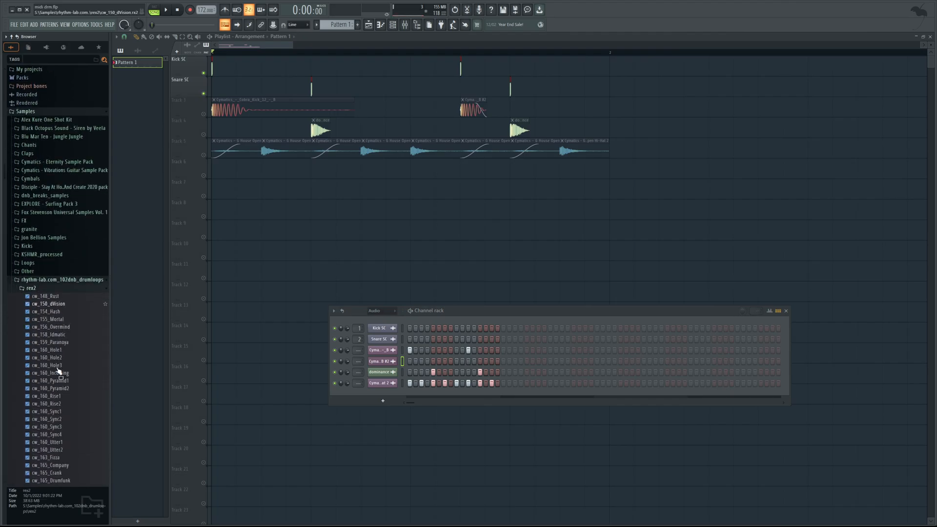
left_click_drag(78, 356, 293, 168)
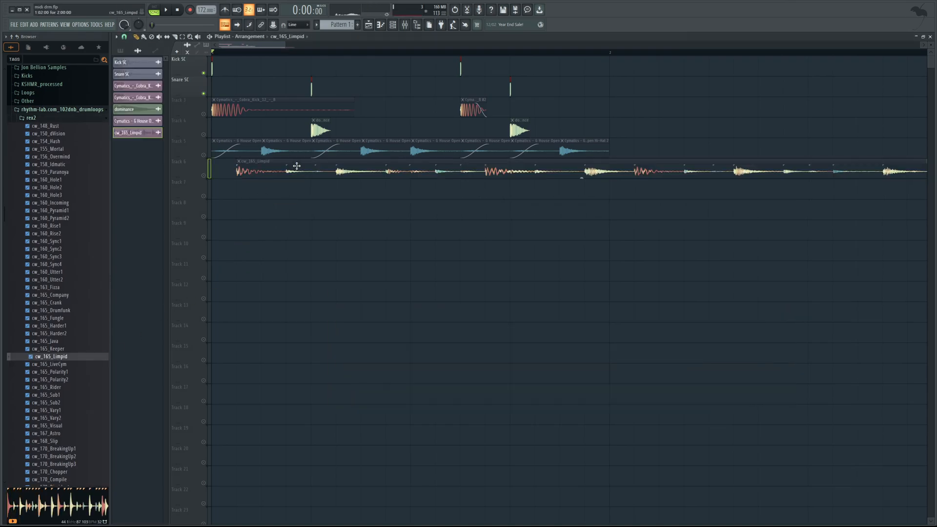
Unmute playlist Tracks 3, 4 and 5 and play the drum clips together with the cw_165_Limpid loop.
left_click(204, 154)
left_click(204, 134)
left_click(204, 114)
key("space")
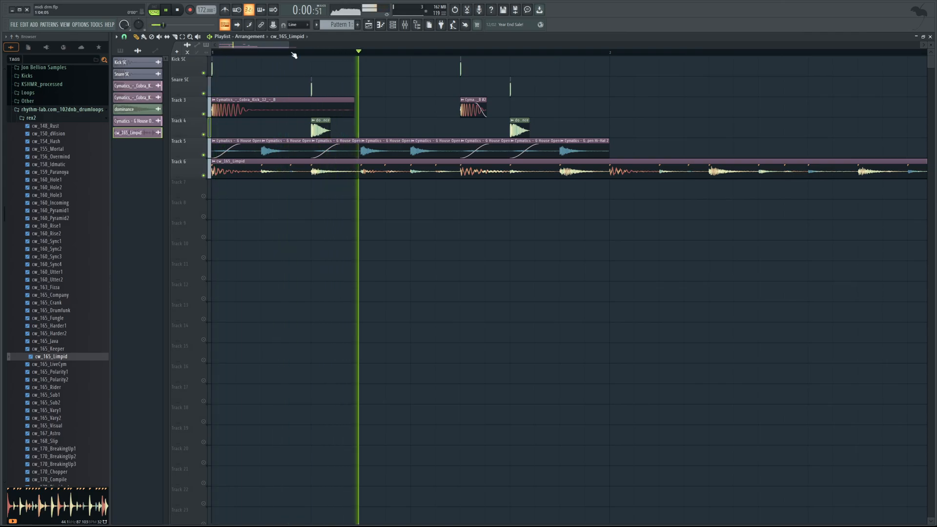
left_click_drag(289, 45, 483, 52)
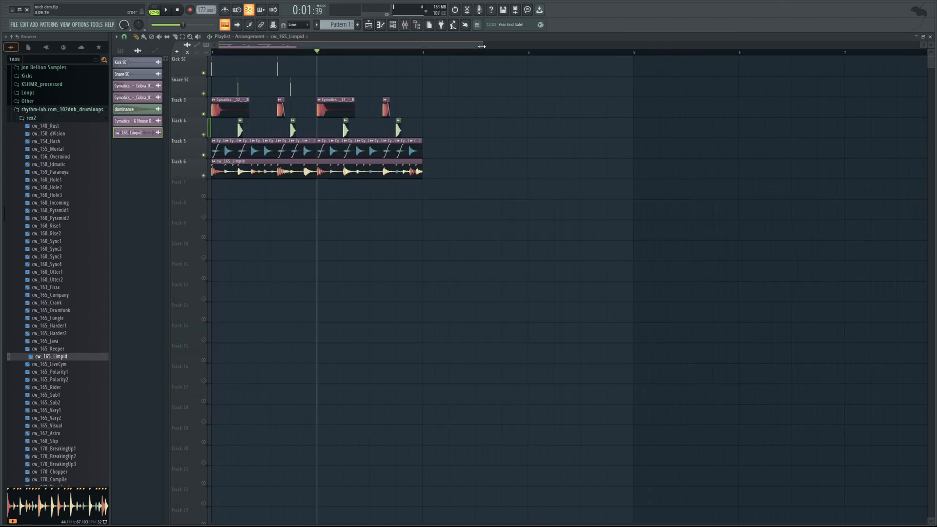
Compare the hits in the cw_165_Limpid loop with the kick, snare and hi-hat clips on the tracks above.
left_click_drag(481, 46, 269, 46)
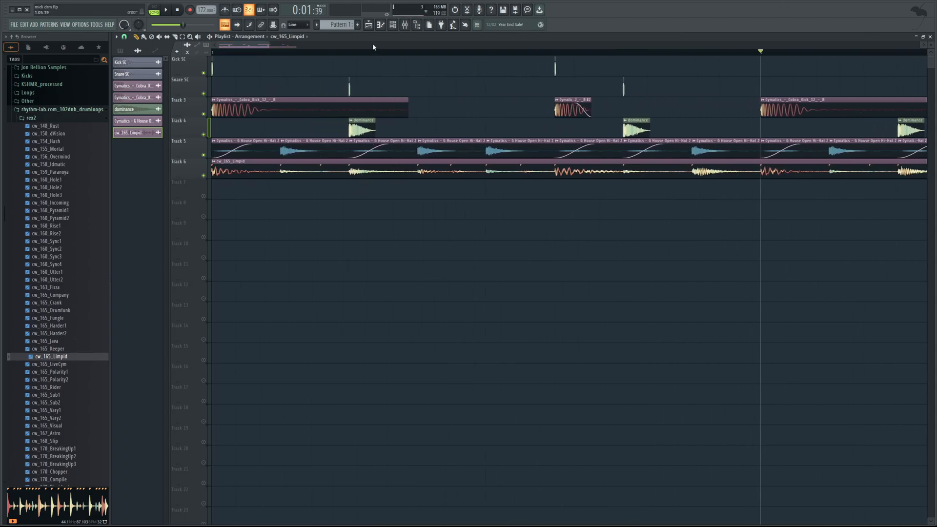
left_click_drag(269, 46, 251, 52)
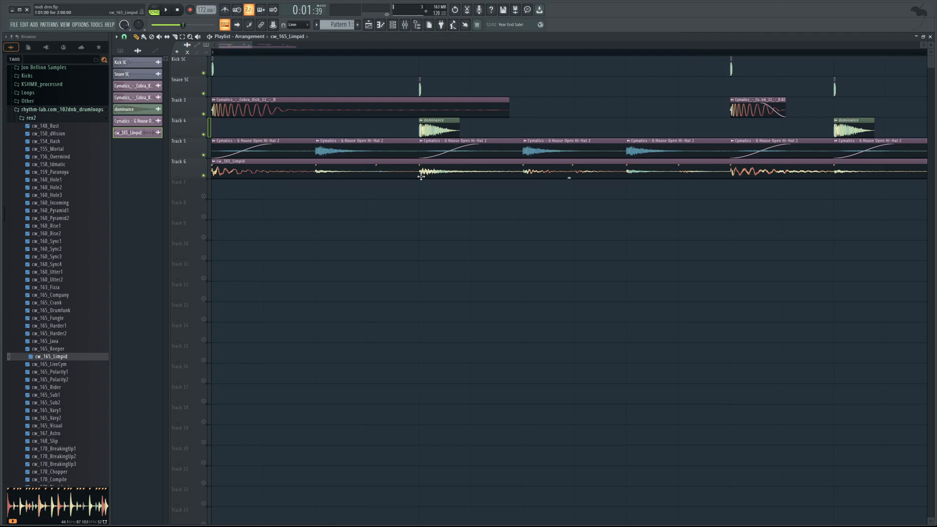
mouse_move(423, 174)
left_mouse_down()
mouse_move(440, 176)
mouse_move(432, 177)
left_mouse_up()
left_click_drag(254, 46, 273, 58)
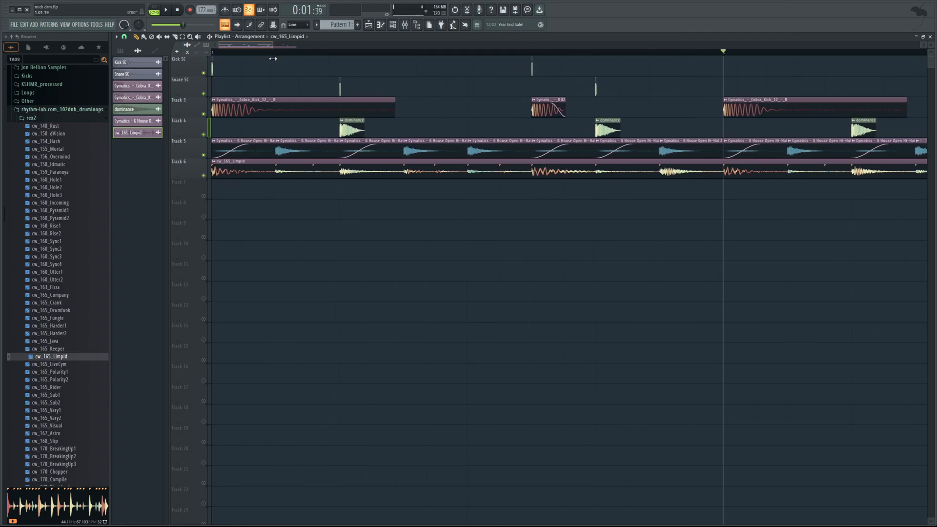
Route the cw_165_Limpid clip to mixer Insert 9 and shape its low end with FabFilter Pro-Q 3.
double_click(268, 165)
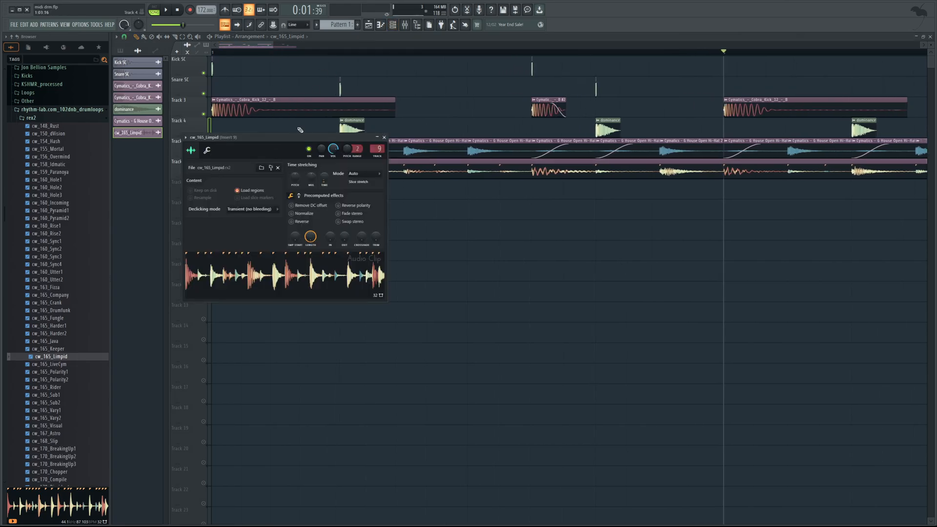
left_click_drag(300, 130, 342, 198)
left_click(404, 25)
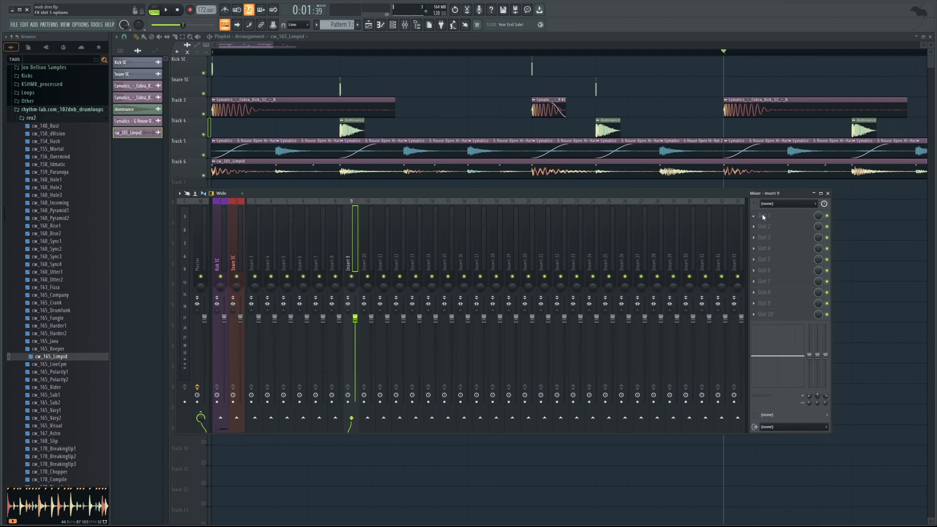
left_click(858, 100)
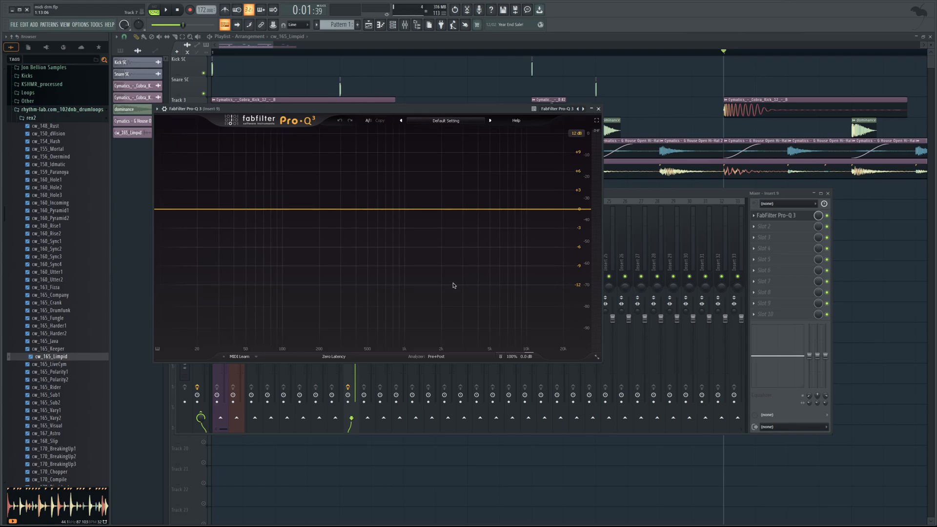
left_click(454, 286)
left_click_drag(246, 210, 328, 220)
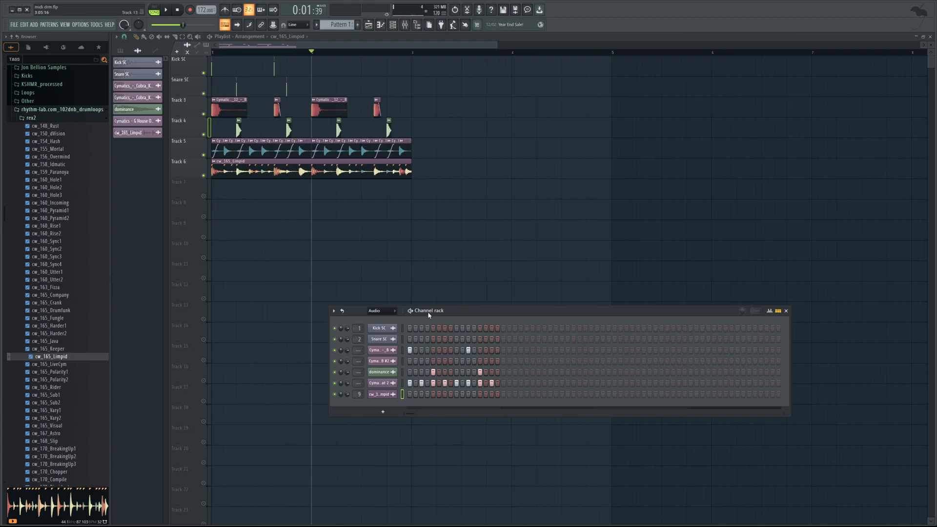
Place the channel rack just below the playlist clips to view its step pattern beside the layered drums.
left_click_drag(436, 315, 357, 235)
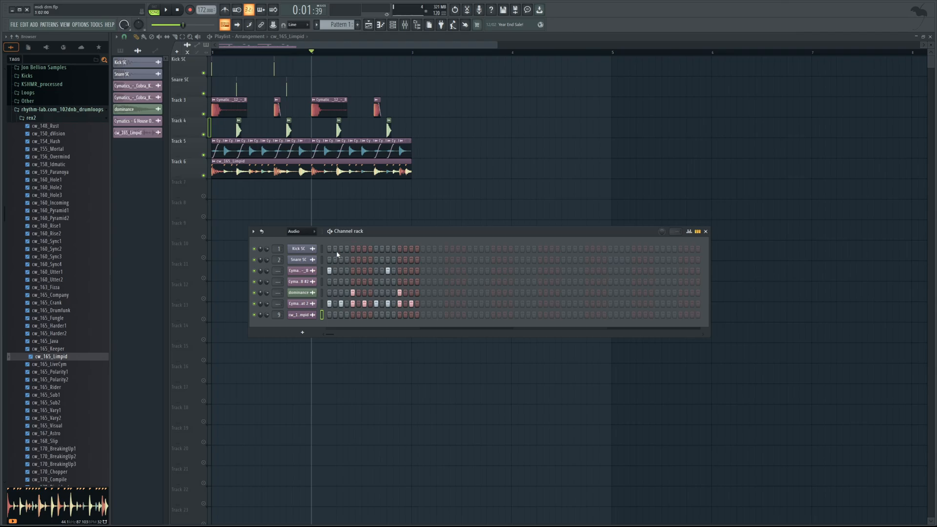